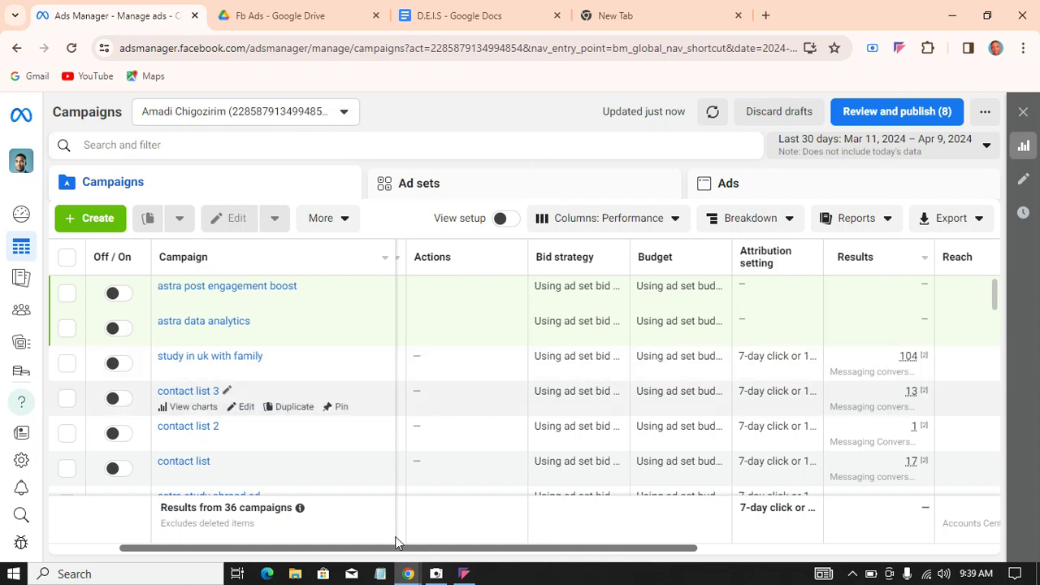
Switch to Notepad and write the numbered note "1. Connect your whatsapp business to your facebook page"
left_click(379, 574)
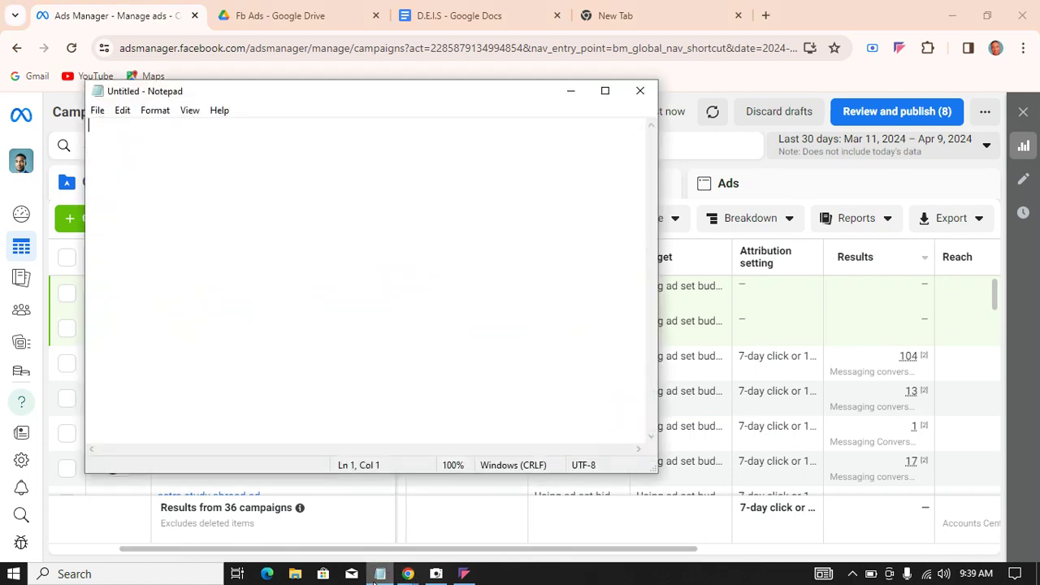
type("C")
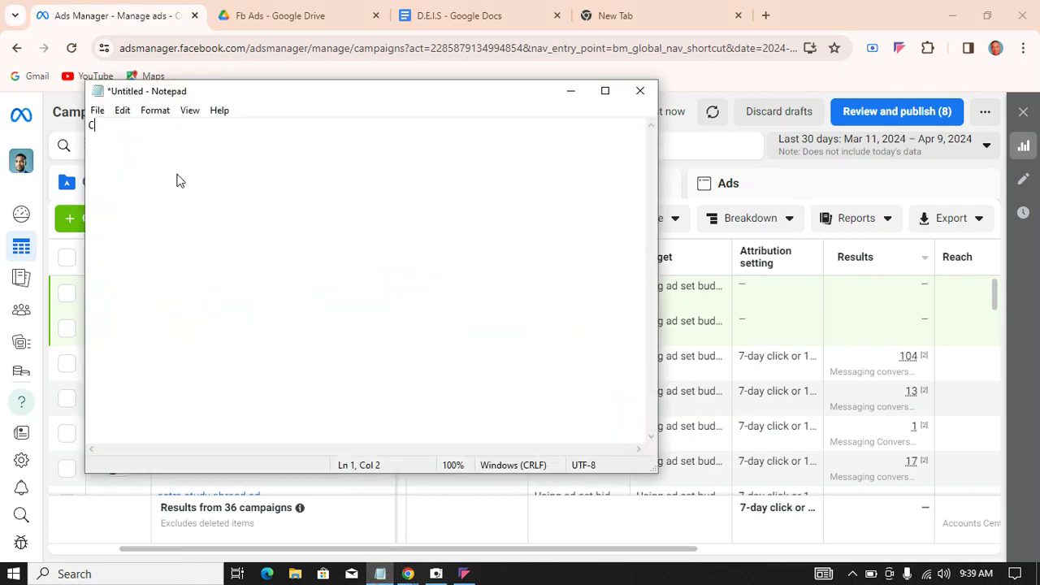
type("onnect your whatsa")
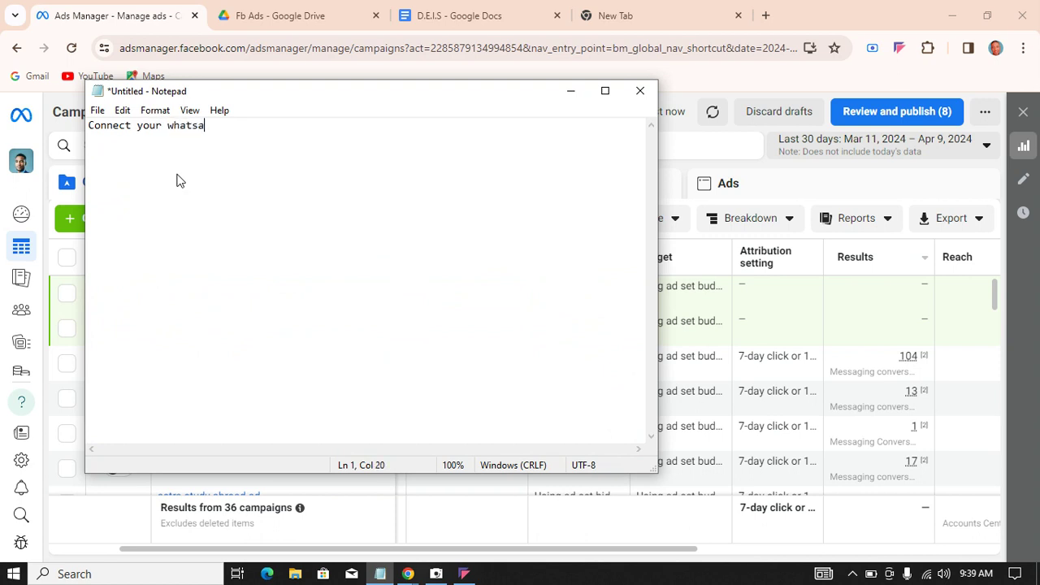
type("pp business to your")
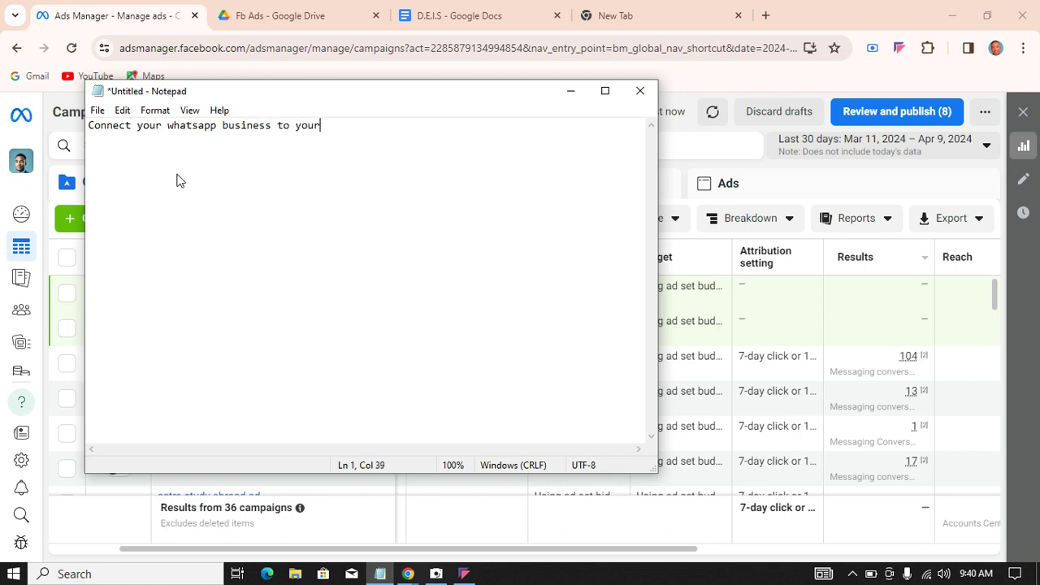
type(" facebook page")
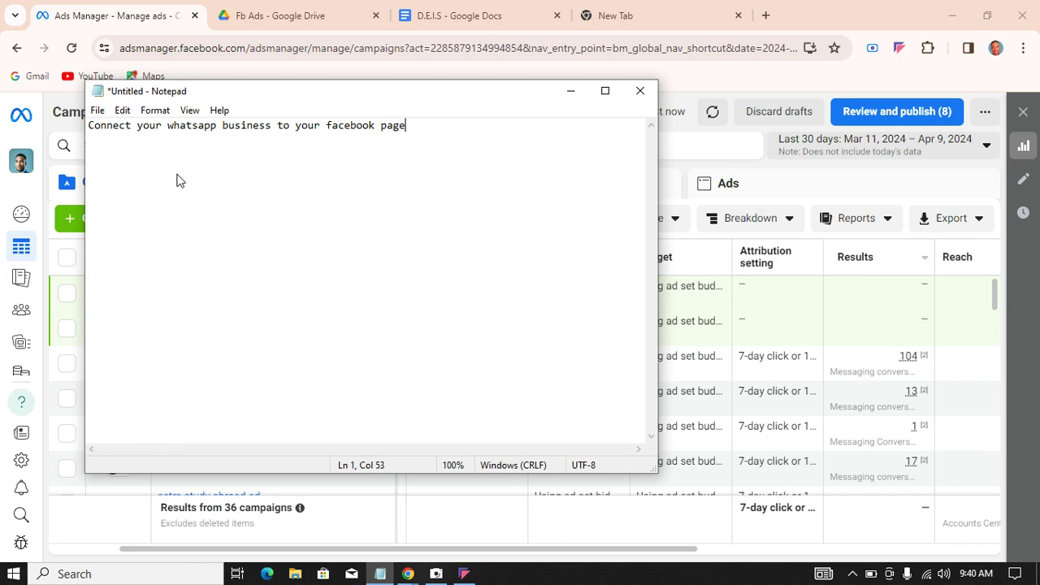
left_click(91, 129)
type("1.")
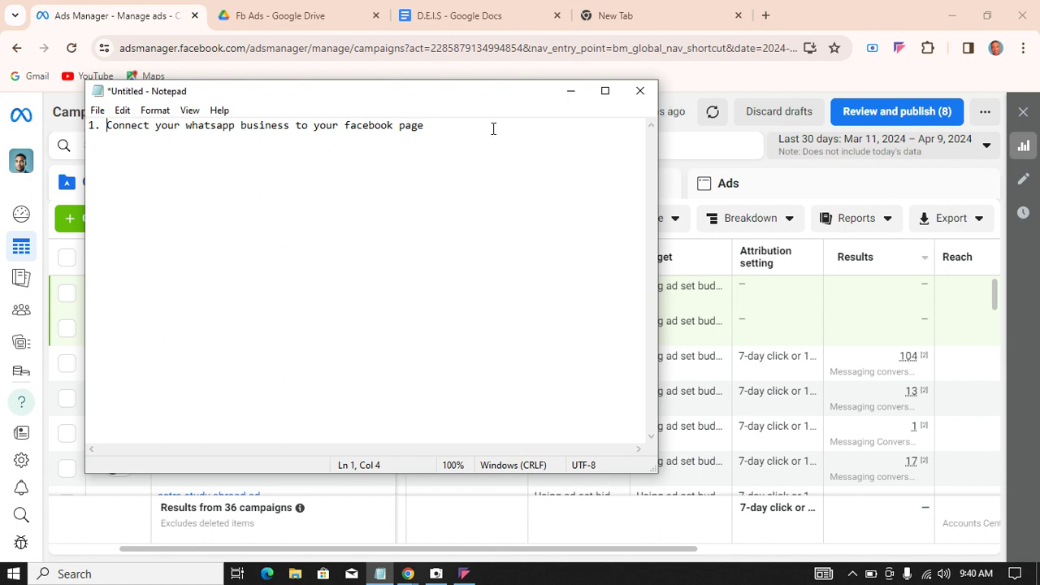
left_click(576, 99)
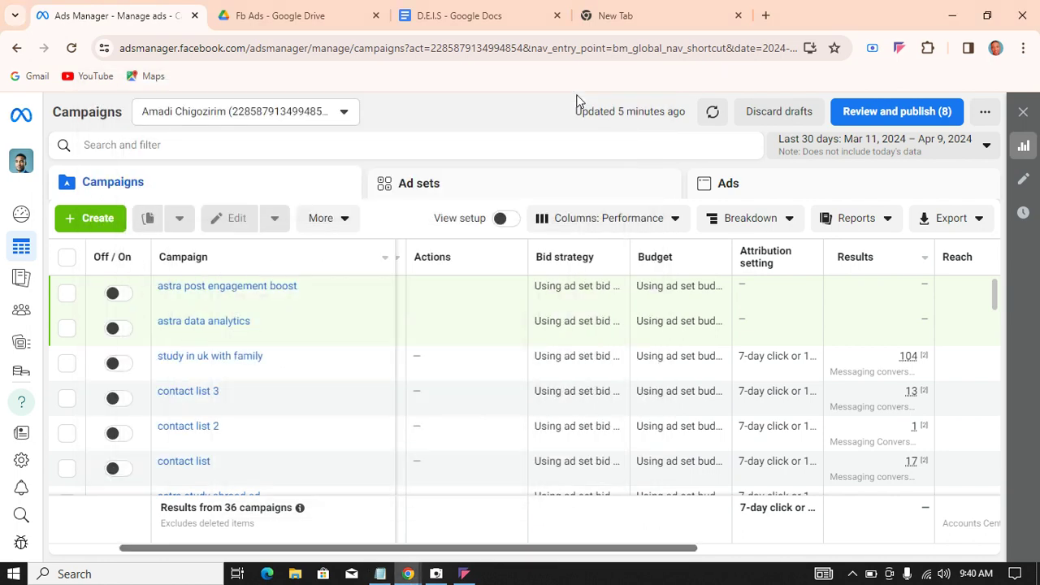
In Ads Manager, create a new campaign with the Sales objective and the Manual sales campaign setup
left_click(114, 221)
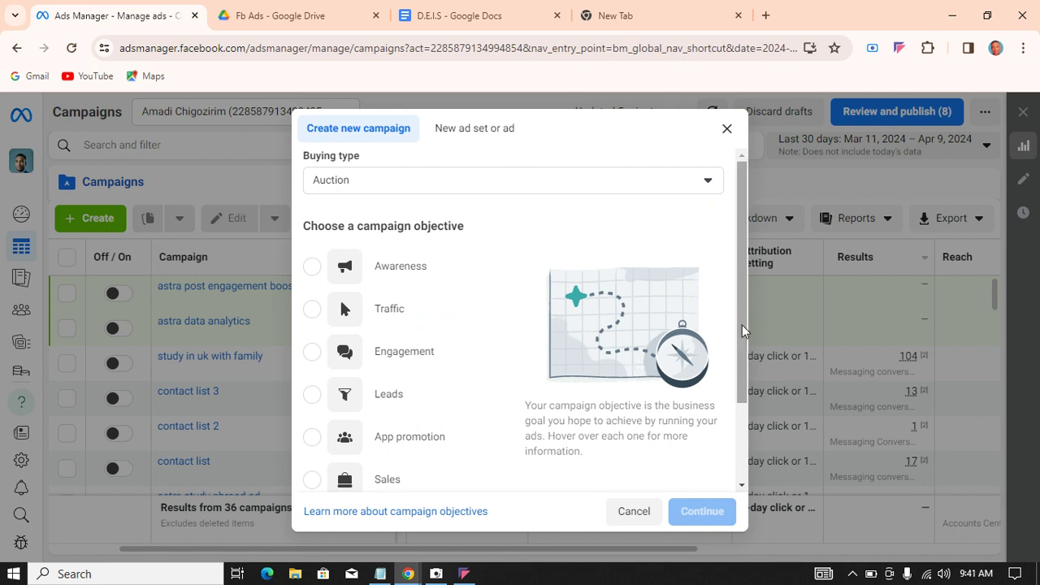
left_click_drag(742, 325, 743, 402)
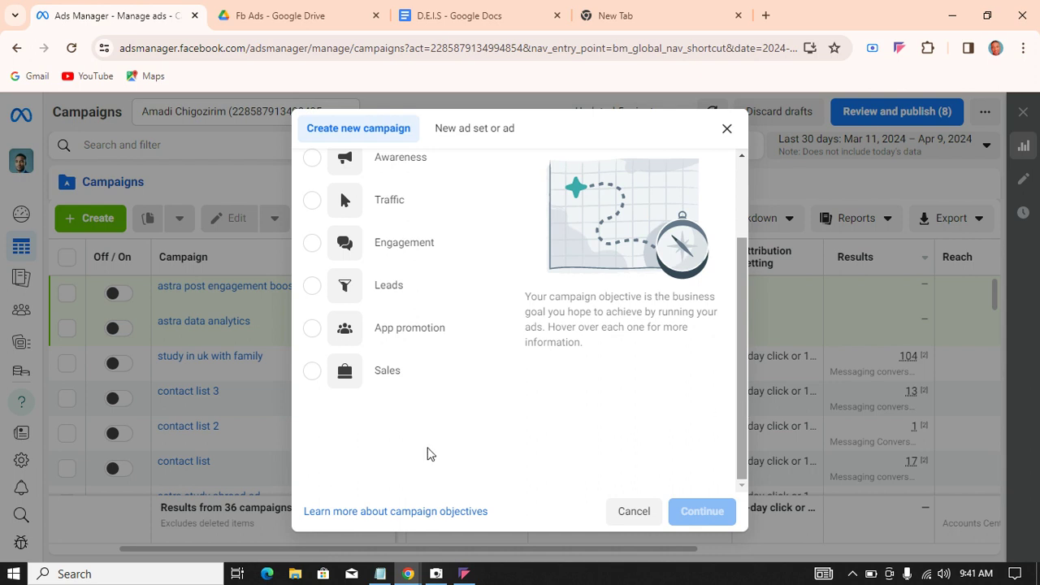
left_click(325, 373)
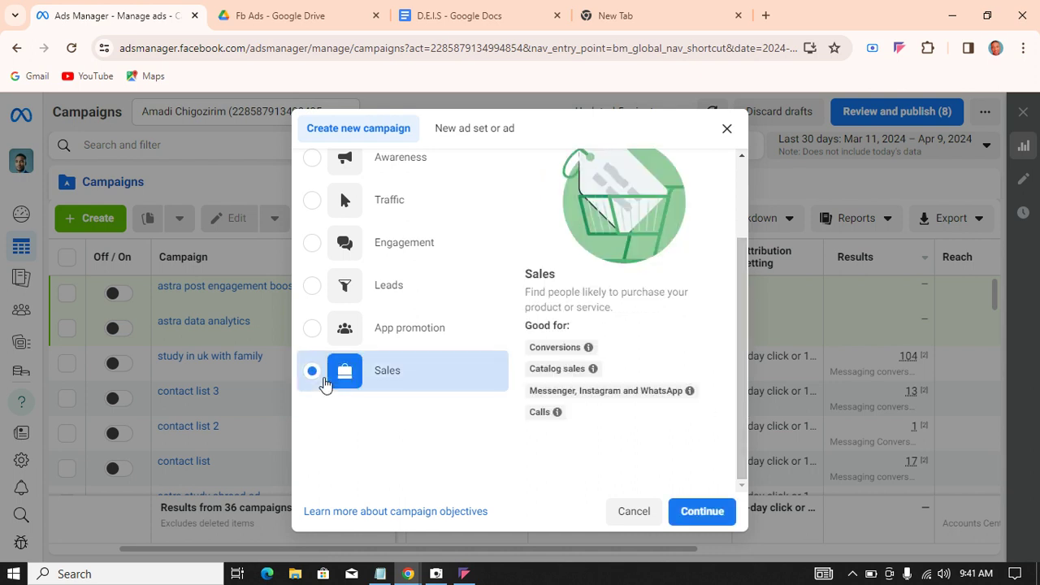
left_click(700, 511)
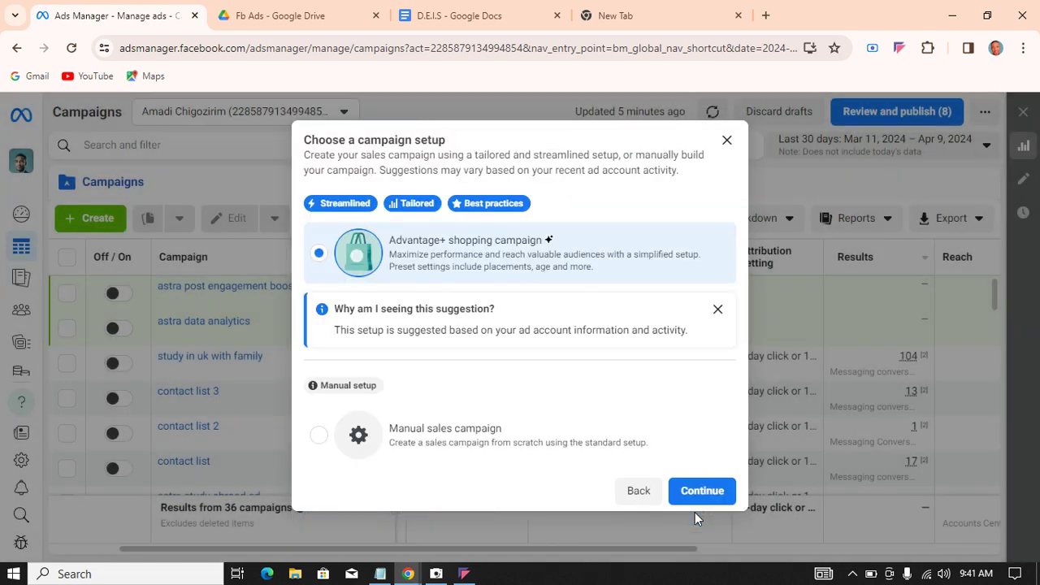
left_click(484, 443)
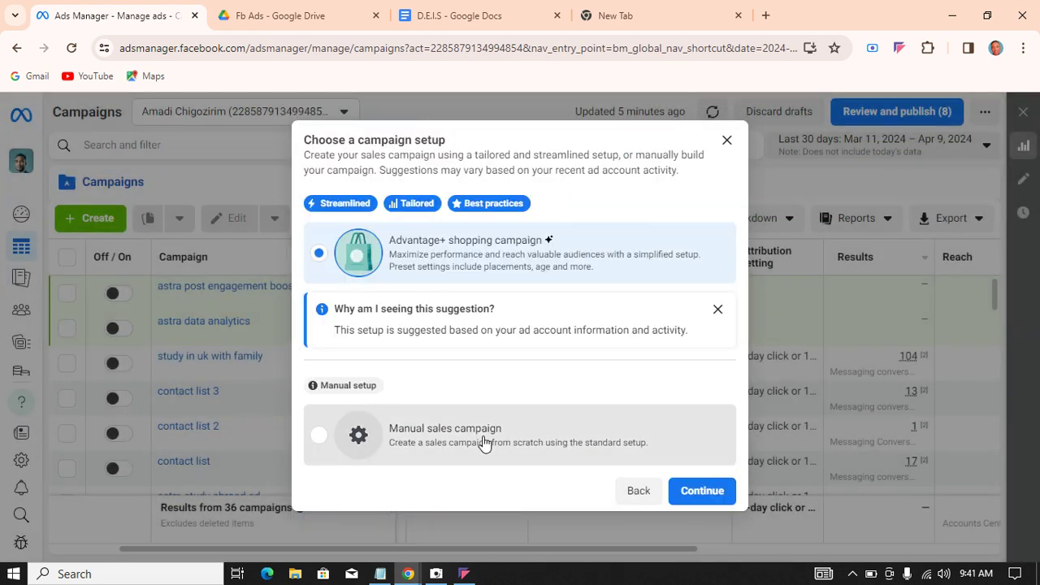
left_click(713, 492)
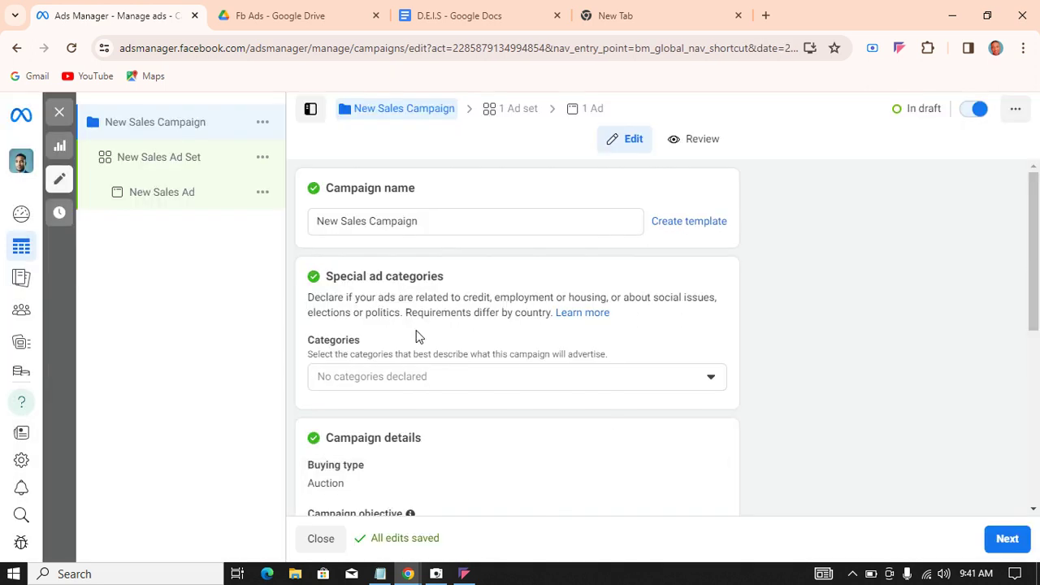
Name the campaign "youtube whatsapp ad" and continue to the ad set settings
left_click(424, 222)
key("ctrl+a")
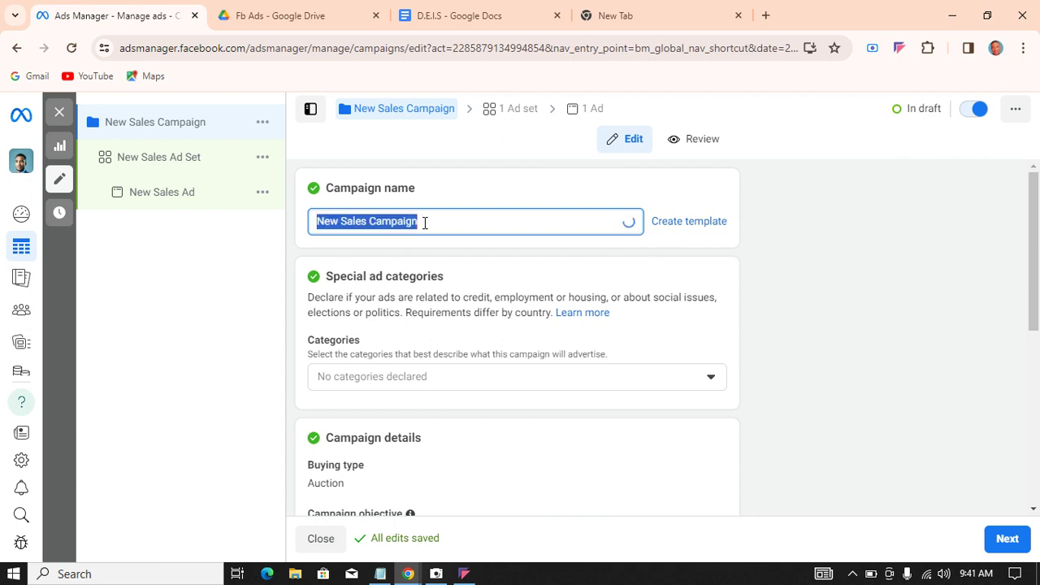
type("youtu")
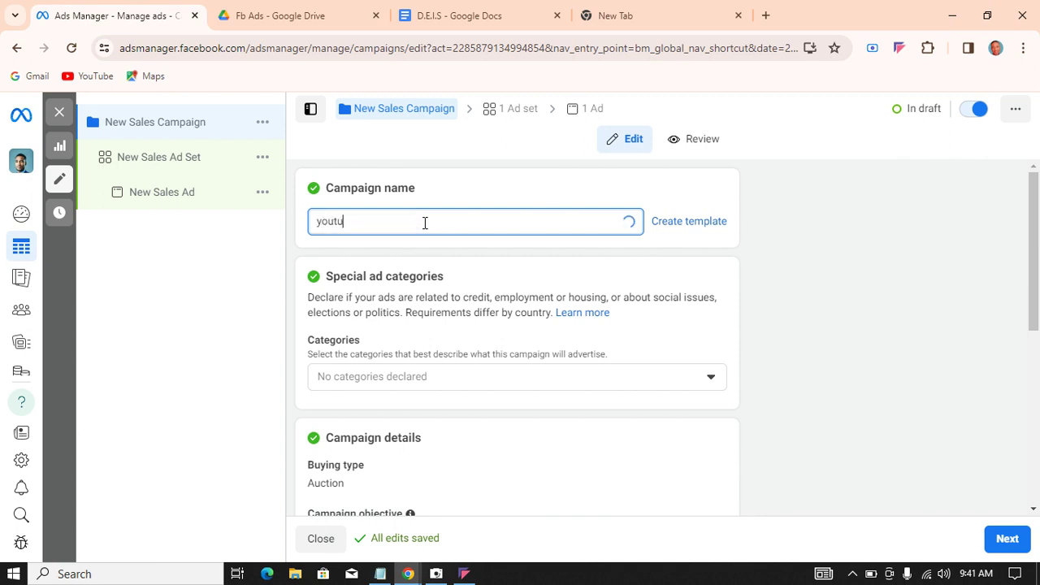
type("be wha")
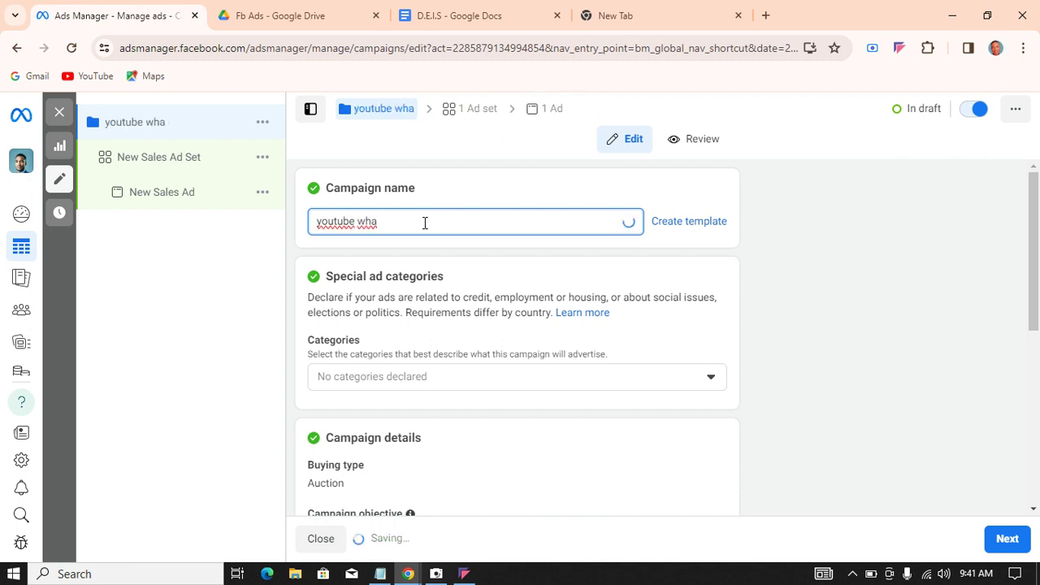
type("tsapp ad")
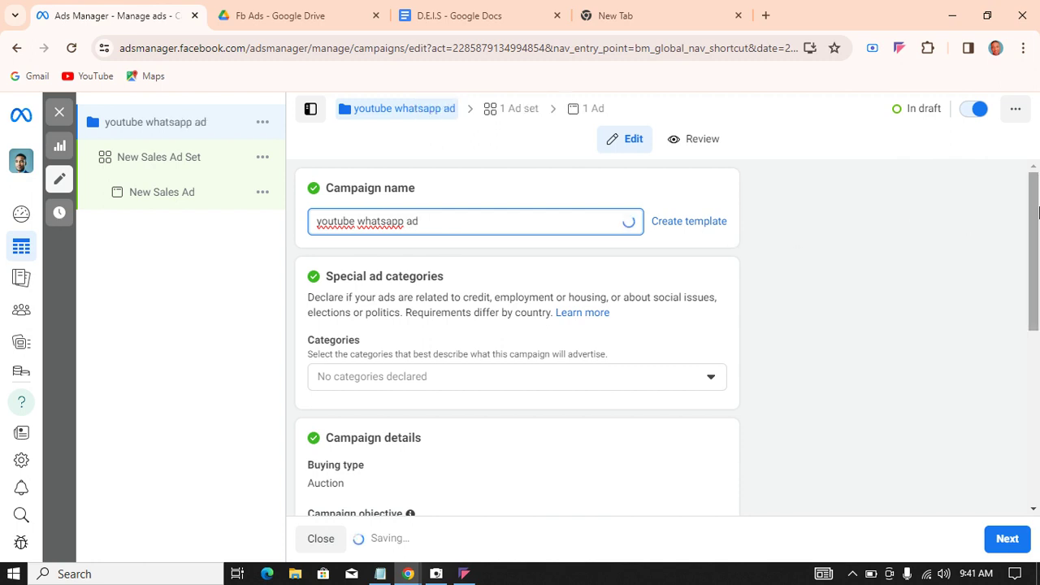
left_click_drag(1037, 212, 1037, 421)
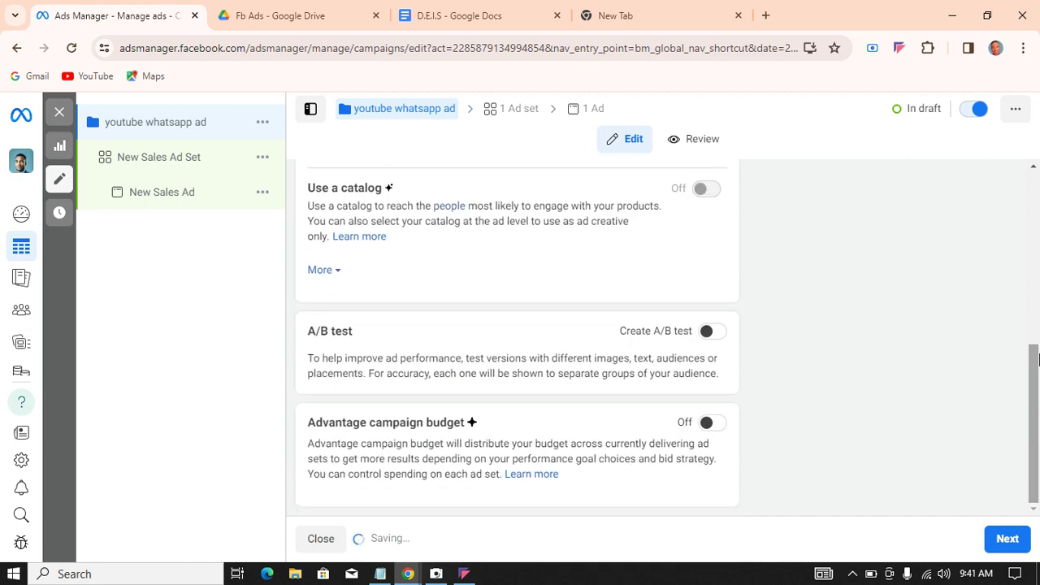
left_click_drag(1037, 359, 1038, 185)
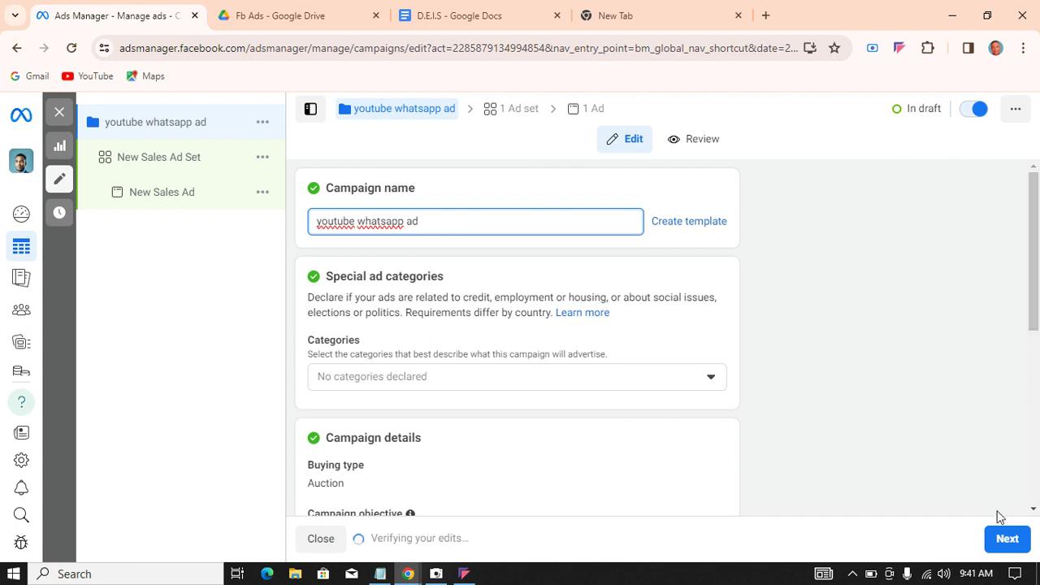
left_click(1005, 543)
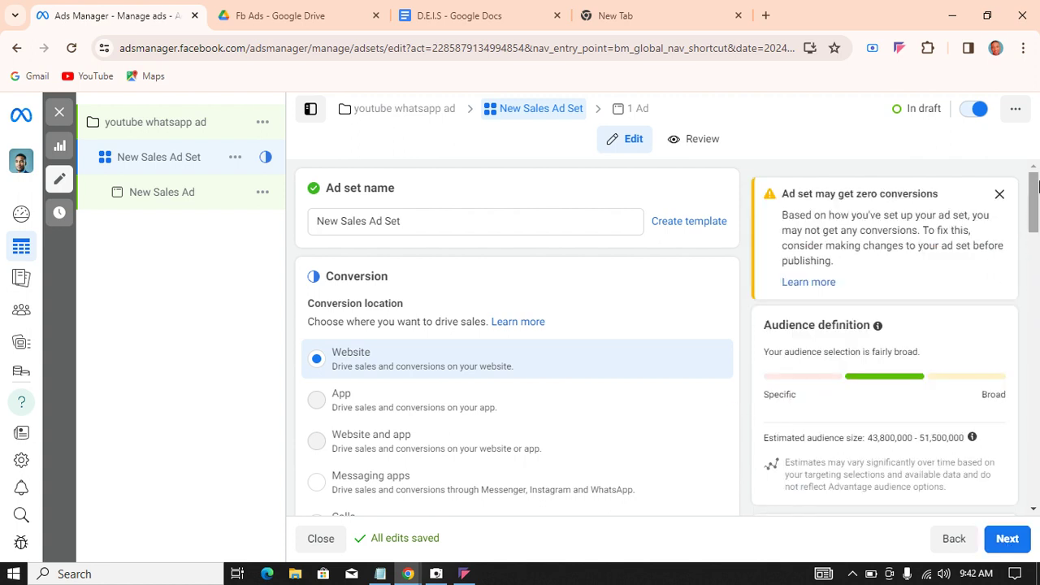
Set the ad set's conversion location to Messaging apps and choose Digitalsuccessystem as its Facebook Page
left_click_drag(1037, 187, 1038, 206)
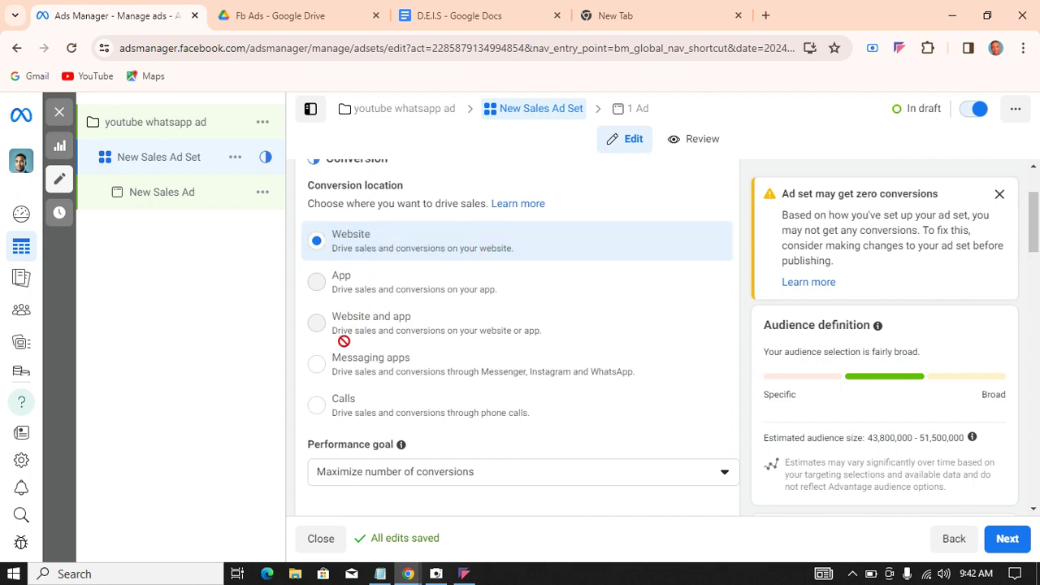
left_click(323, 372)
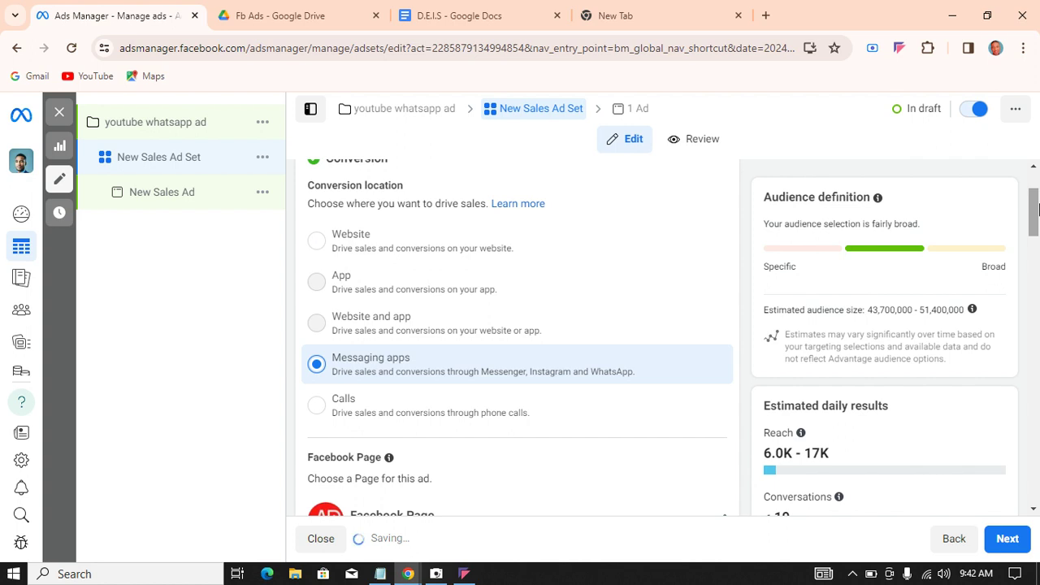
left_click_drag(1035, 209, 1035, 228)
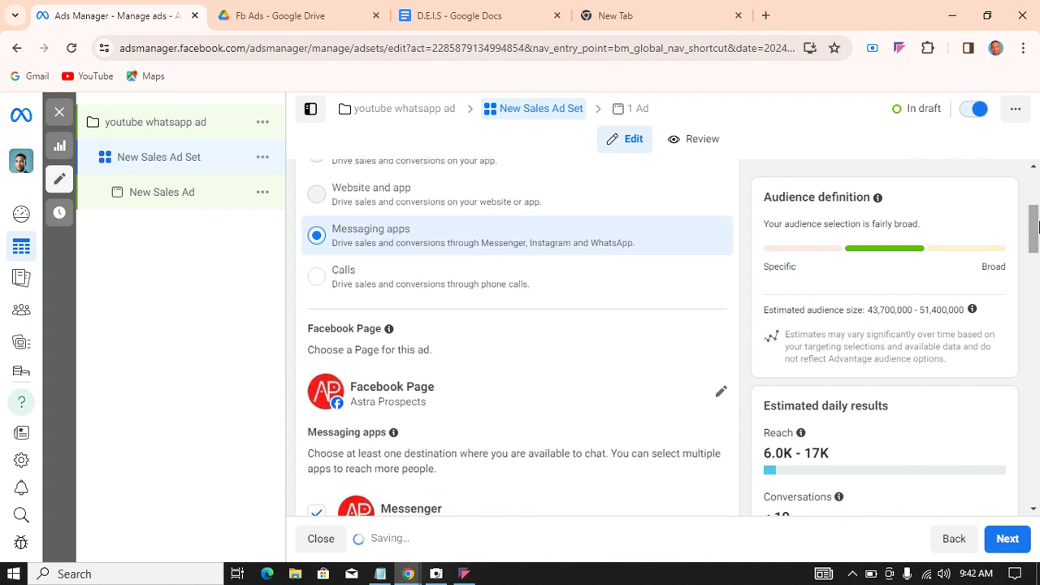
left_click(723, 394)
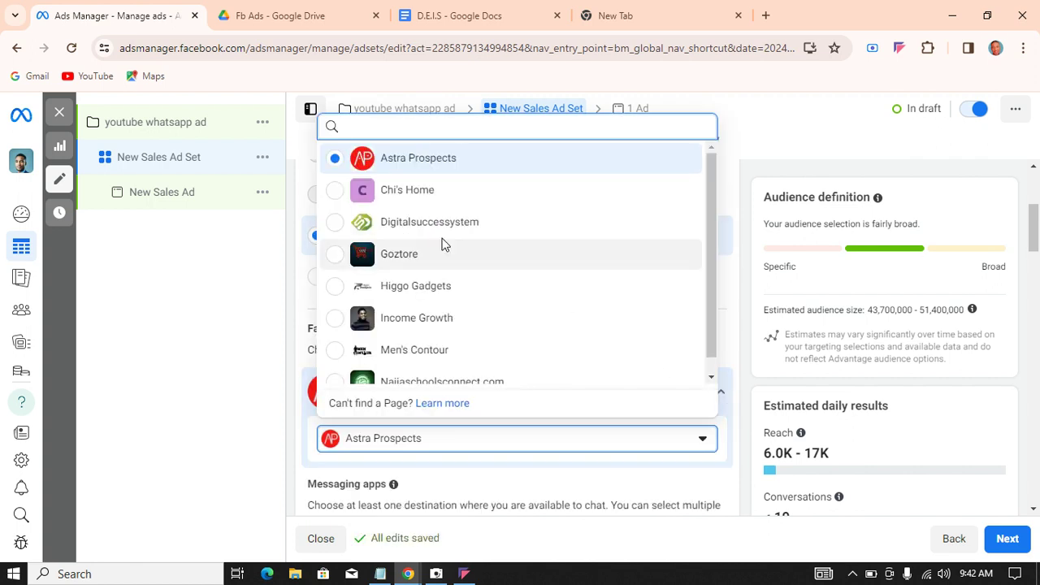
left_click(415, 230)
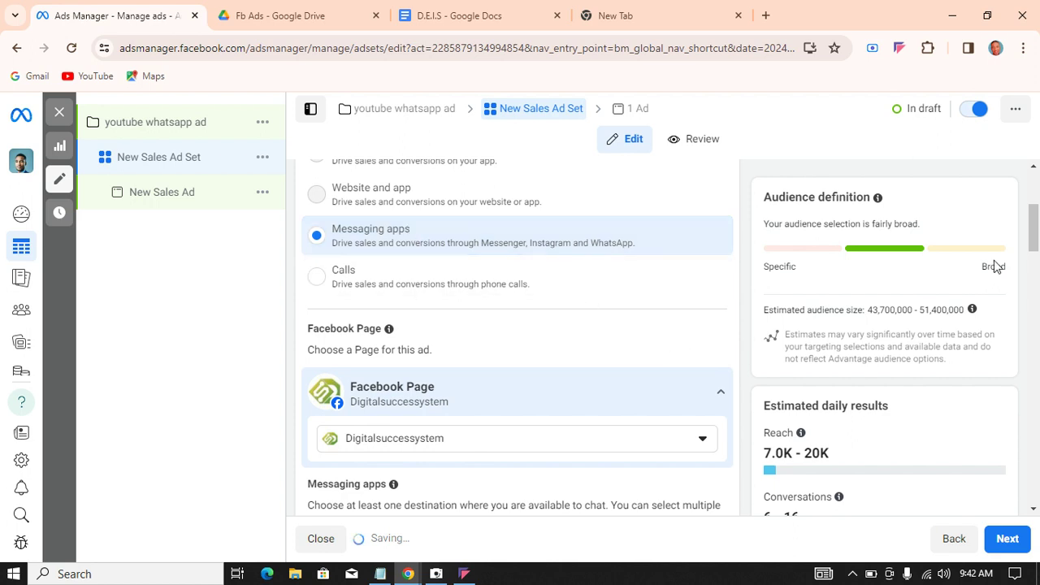
Deselect Instagram and Messenger as messaging destinations, keeping only WhatsApp for the ad set
left_click_drag(1035, 233, 1034, 255)
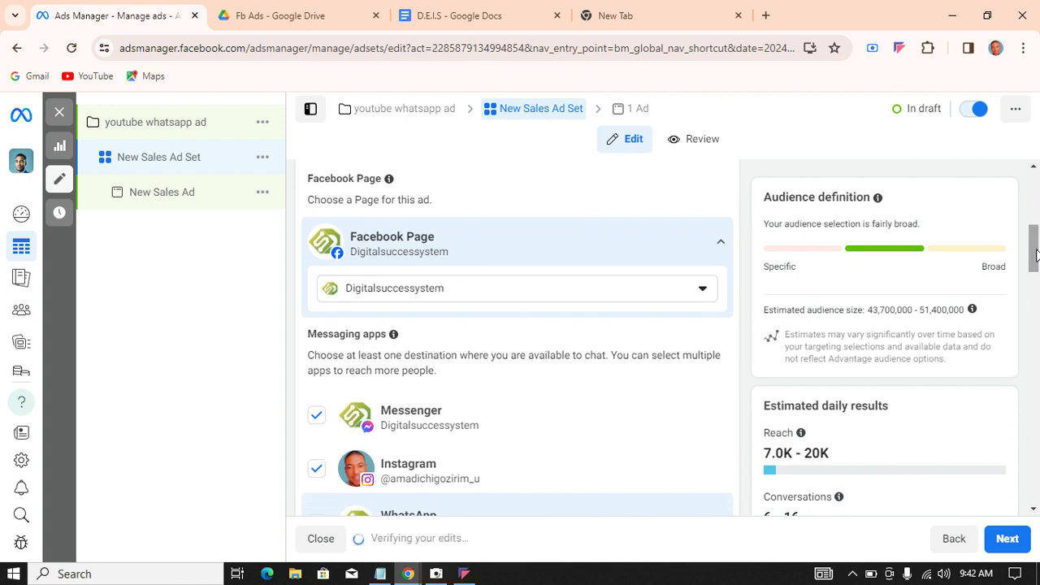
left_click_drag(1035, 254, 1034, 267)
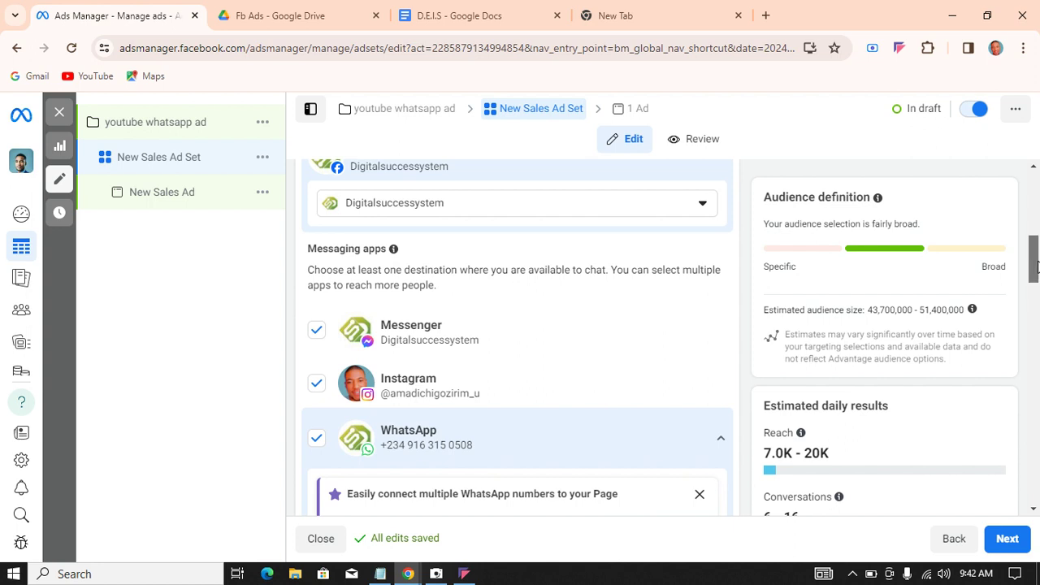
left_click_drag(1036, 267, 1036, 276)
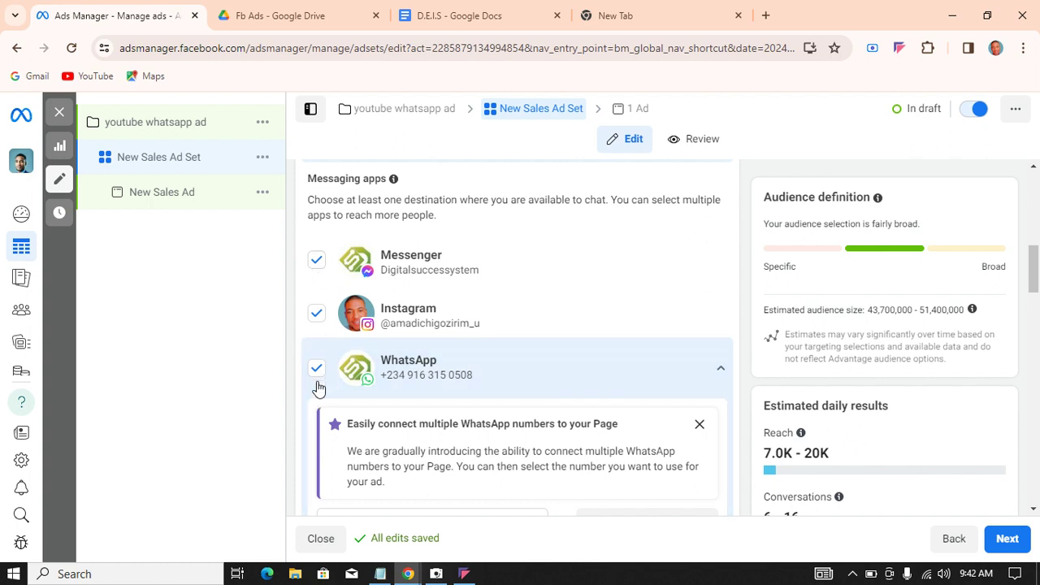
left_click(317, 313)
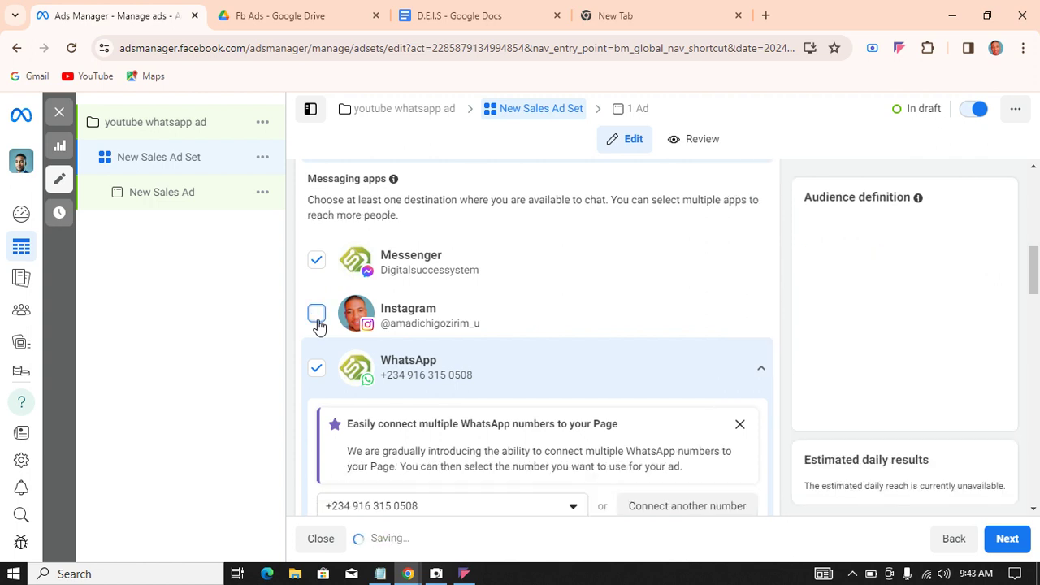
left_click(317, 261)
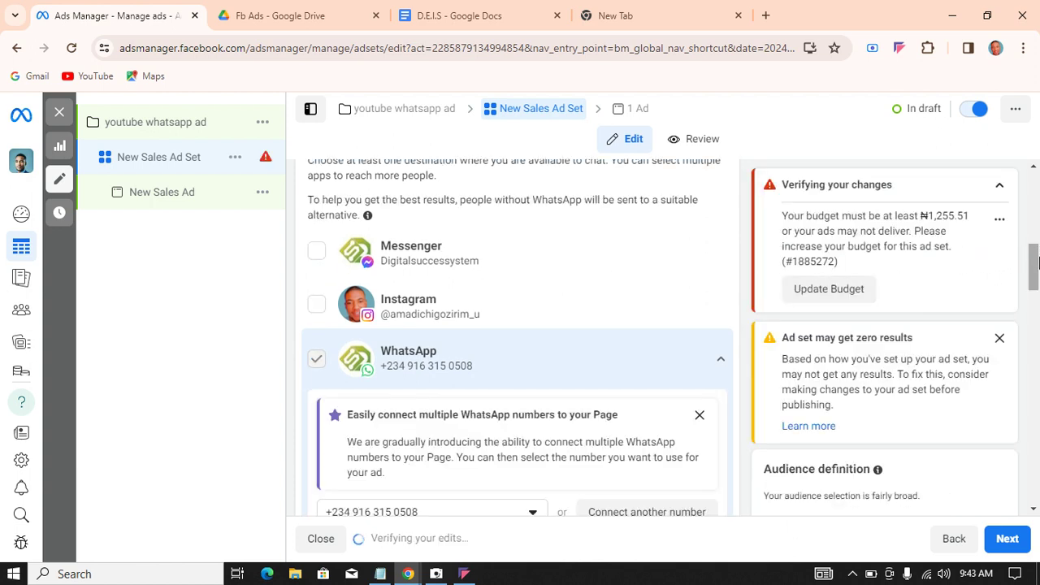
Switch the WhatsApp destination to the other phone number connected to the Page
left_click_drag(1038, 254, 1037, 285)
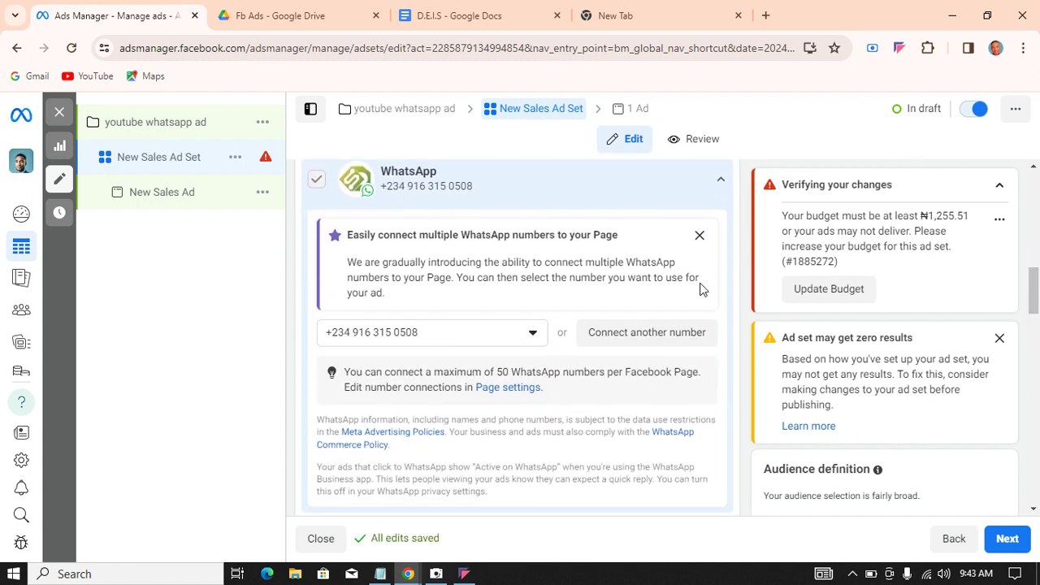
left_click(526, 335)
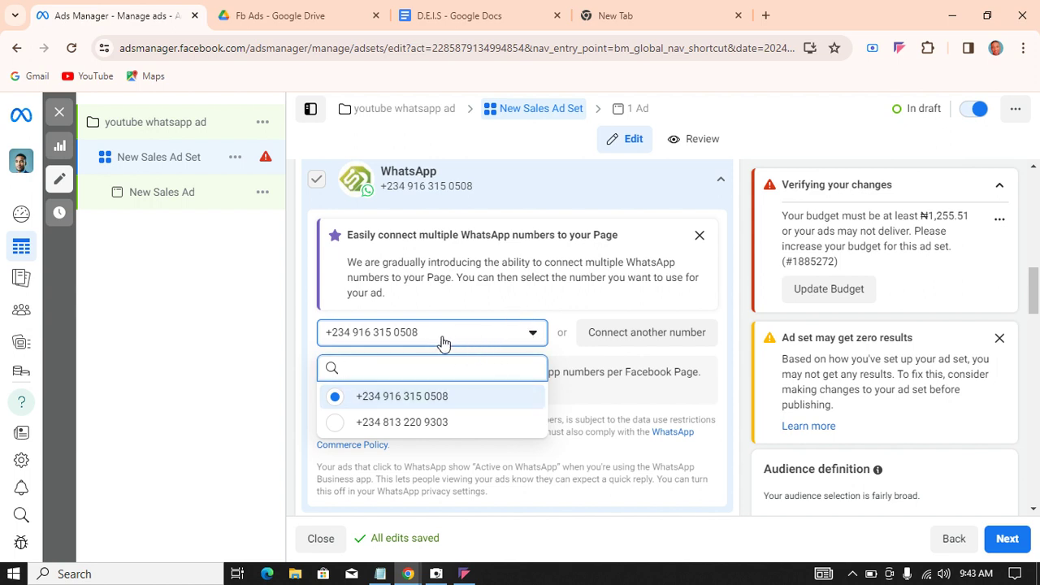
left_click(460, 431)
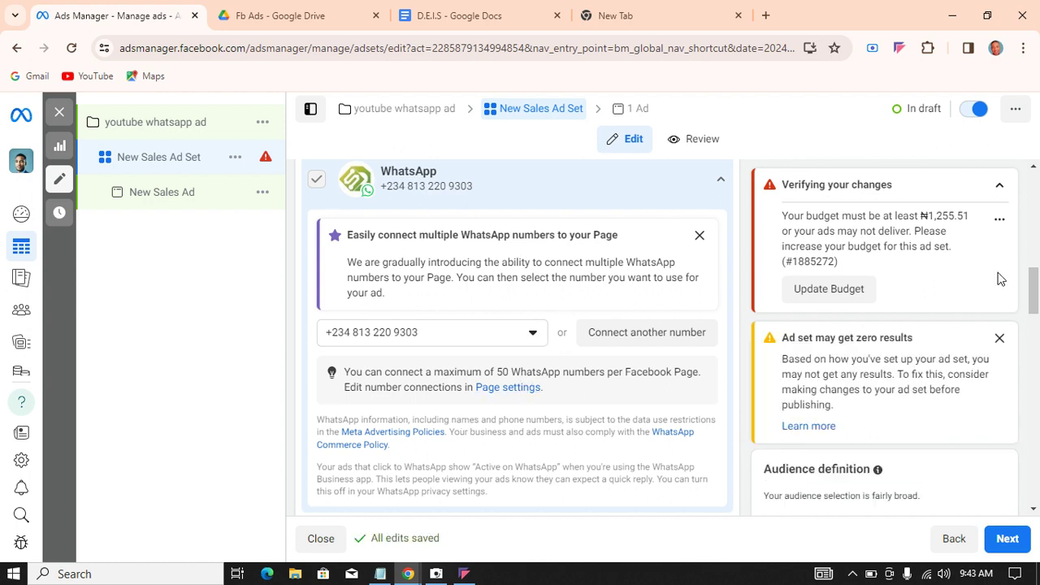
Set the ad set's daily budget to ₦2,000
left_click_drag(1036, 285, 1036, 359)
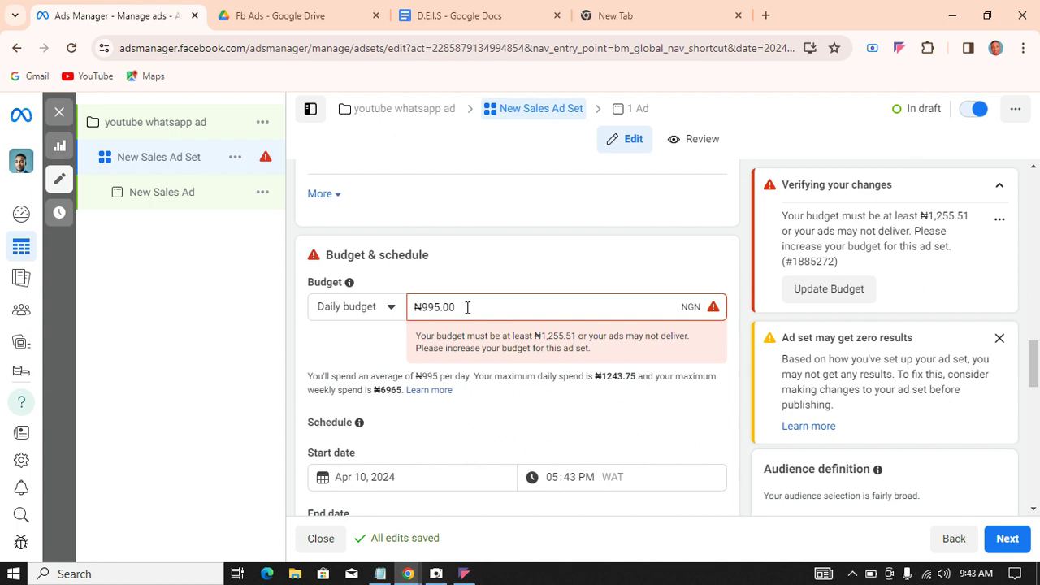
left_click_drag(467, 308, 422, 306)
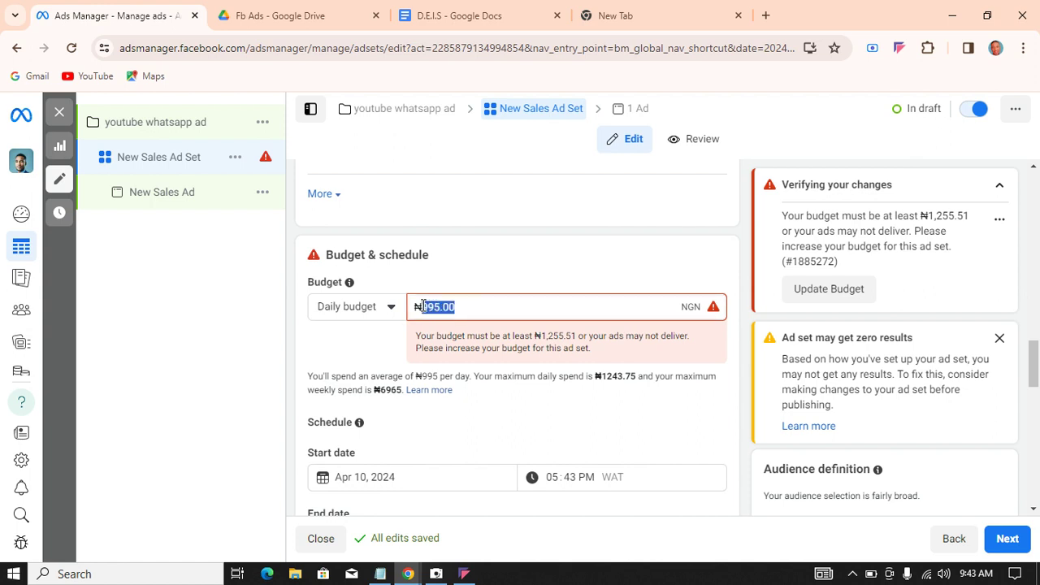
key("BackSpace")
type("2000")
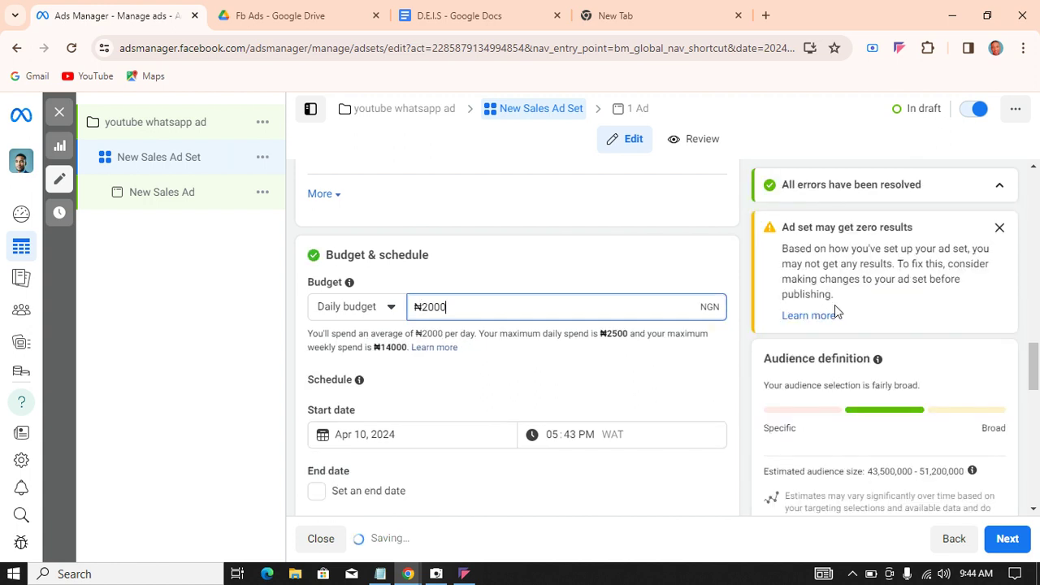
Schedule the ad set to start on April 11, 2024 at 02:00 AM and dismiss the zero-results warning
left_click_drag(1036, 374, 1035, 388)
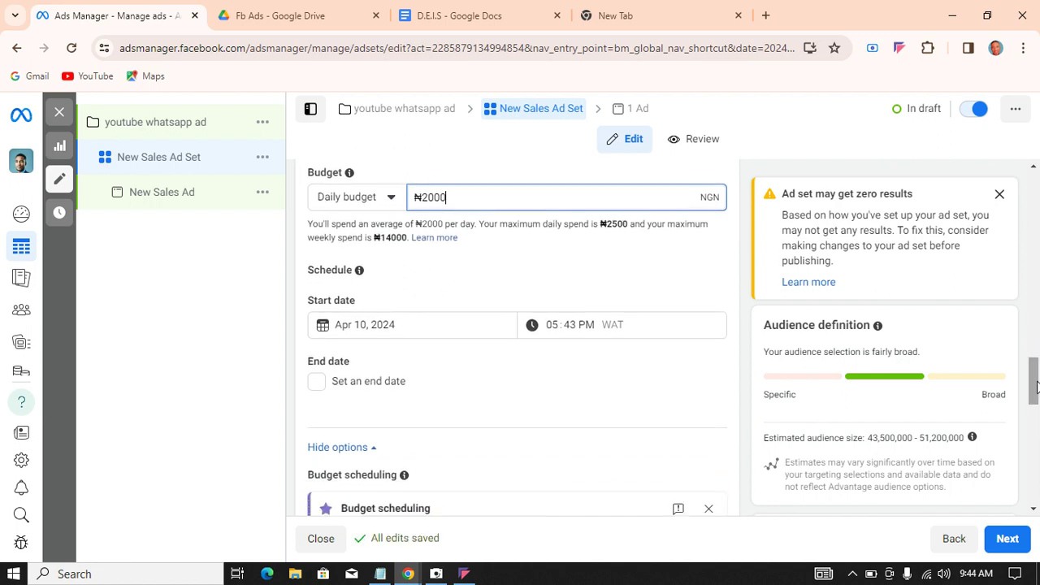
left_click(363, 324)
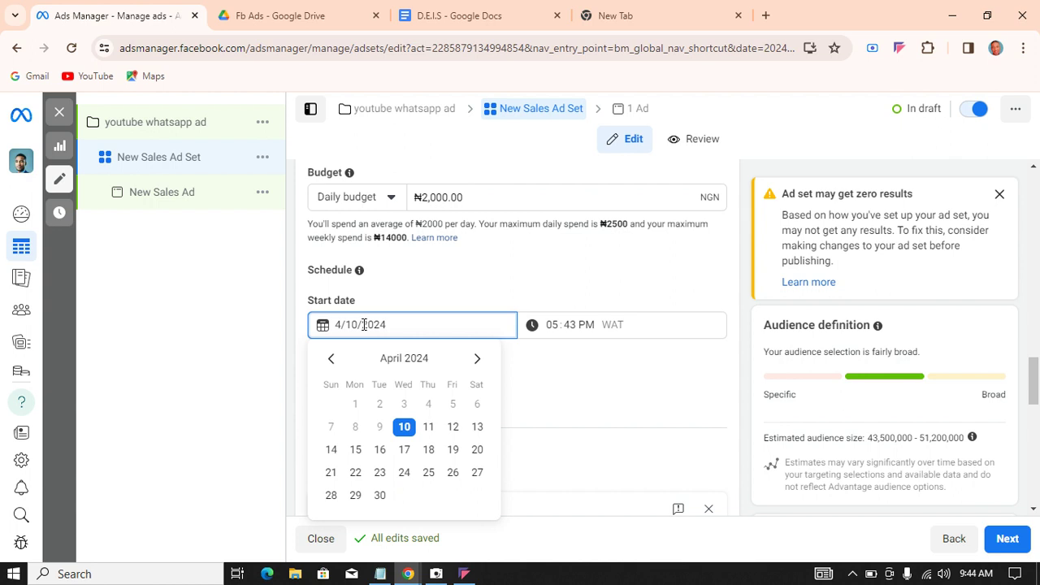
left_click(431, 429)
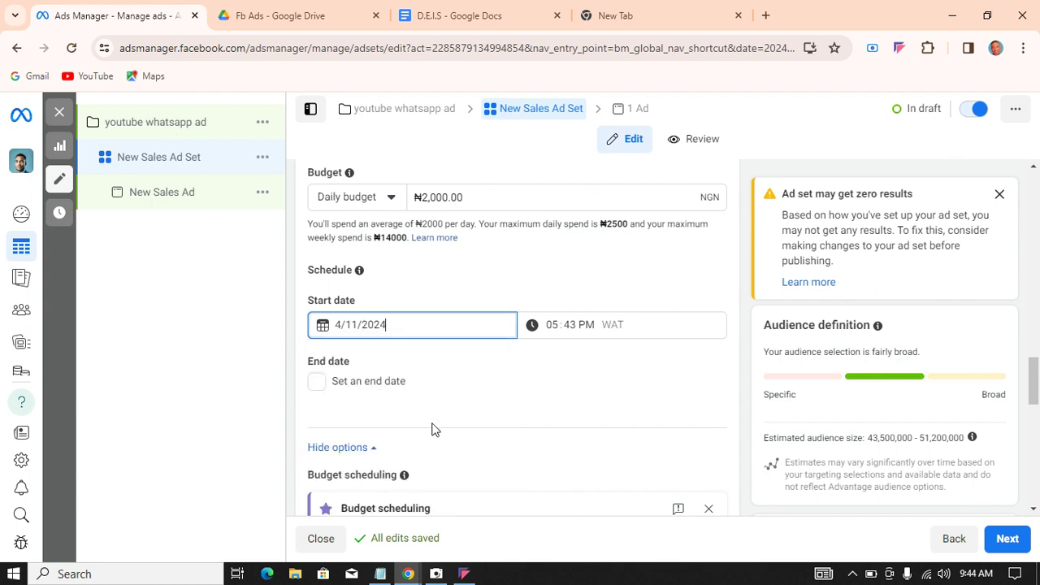
left_click(555, 328)
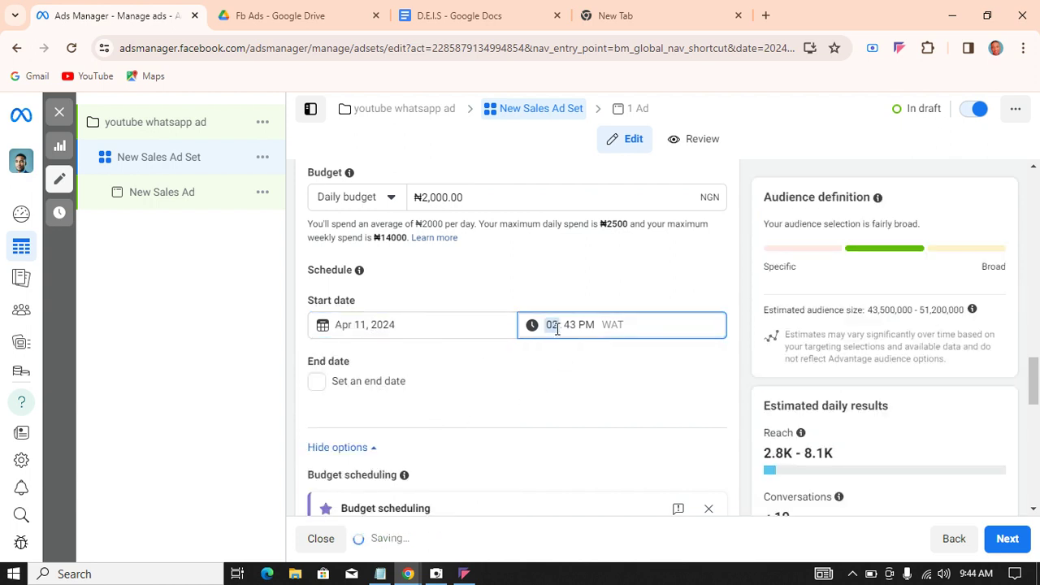
left_click(568, 325)
type("00")
left_click(582, 325)
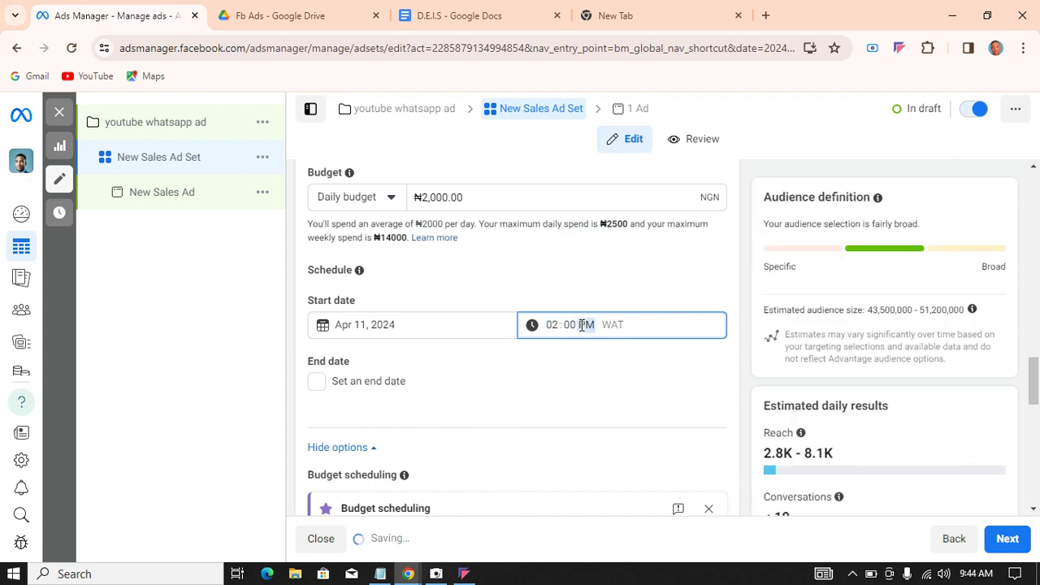
left_click(593, 368)
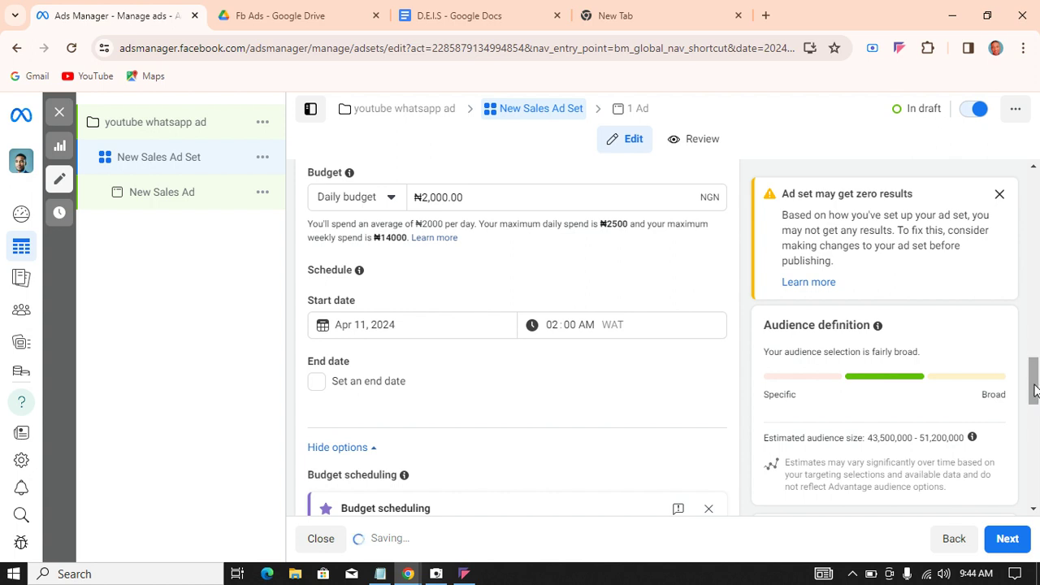
left_click(999, 198)
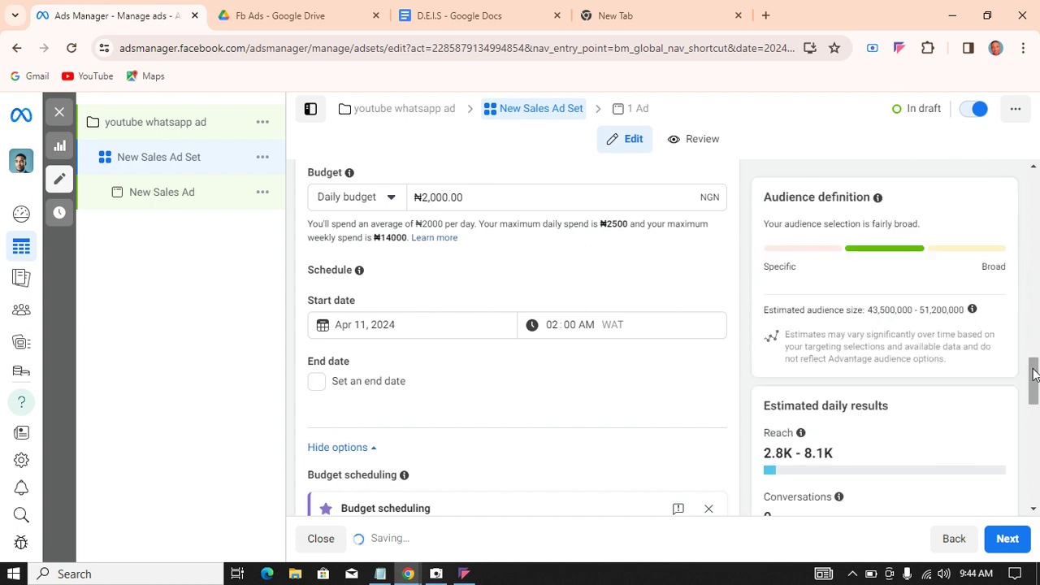
Open the ad set's Locations setting in the audience controls for editing
left_click_drag(1037, 380, 1037, 399)
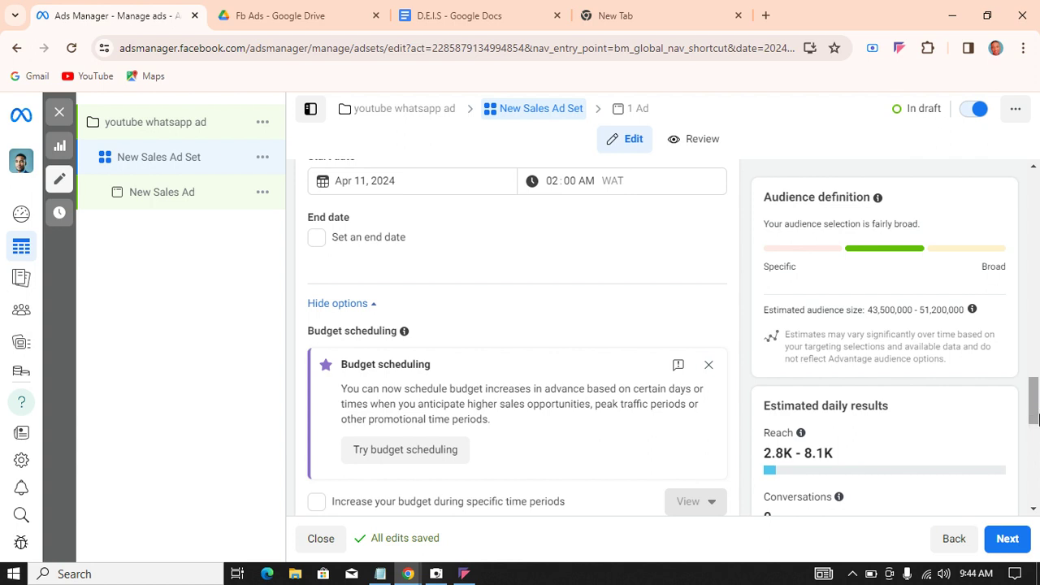
left_click_drag(1034, 416, 1034, 483)
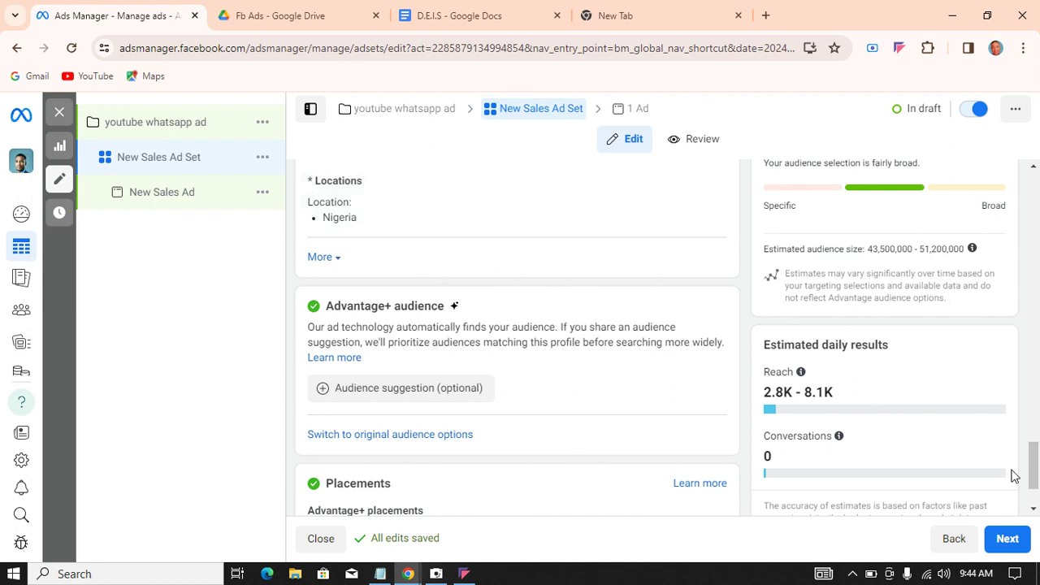
left_click_drag(1035, 479, 1035, 473)
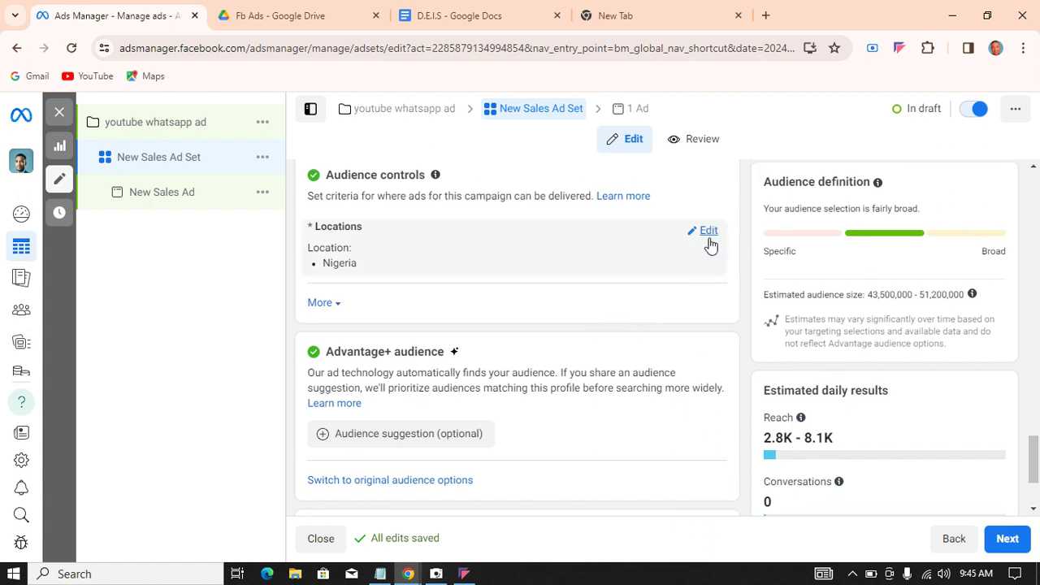
left_click_drag(1036, 461, 1036, 459)
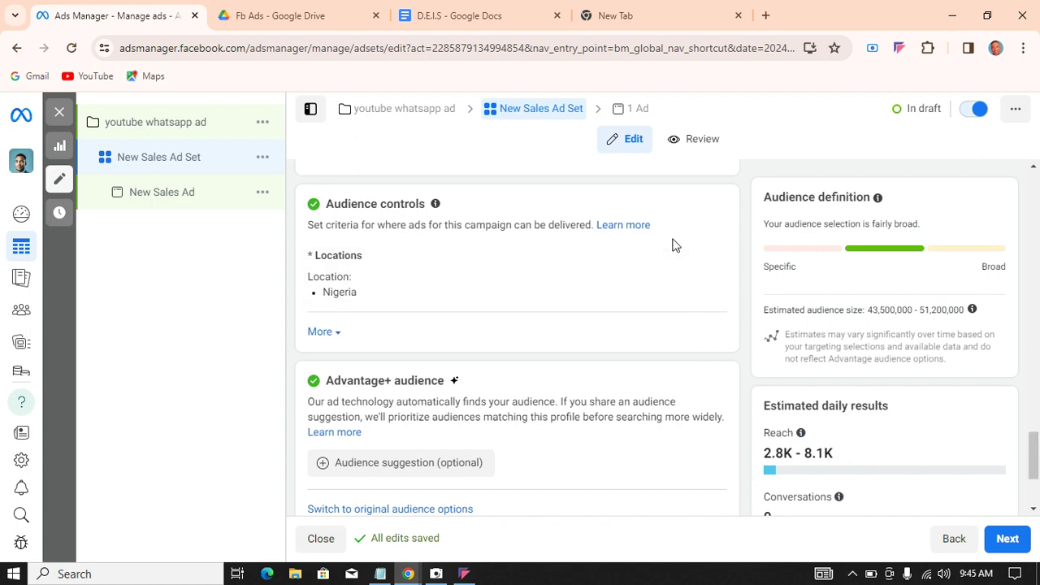
left_click(705, 266)
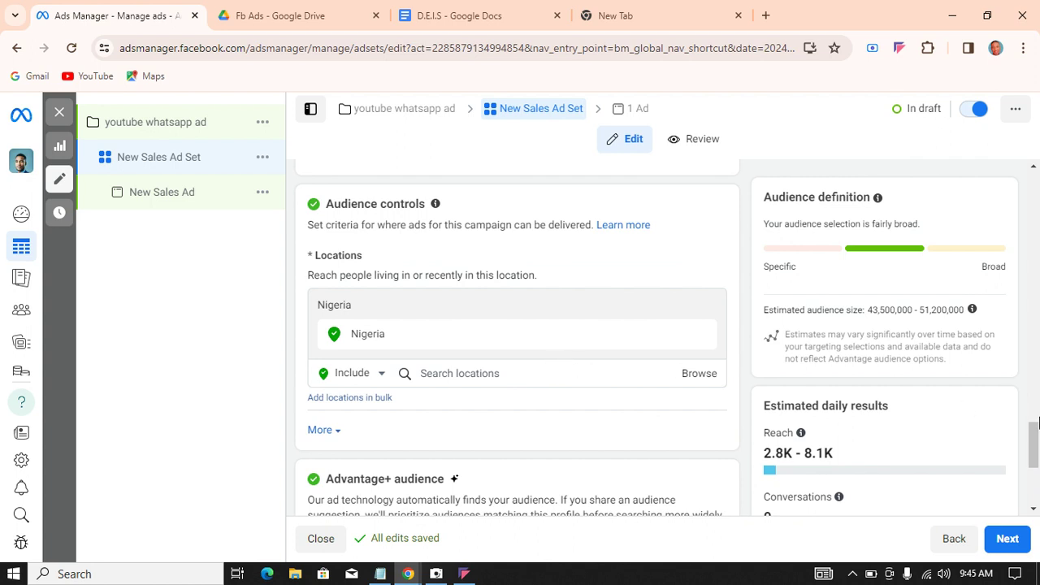
Expand the additional placement options and review the audience, placement and brand safety settings
left_click_drag(1034, 443, 1034, 471)
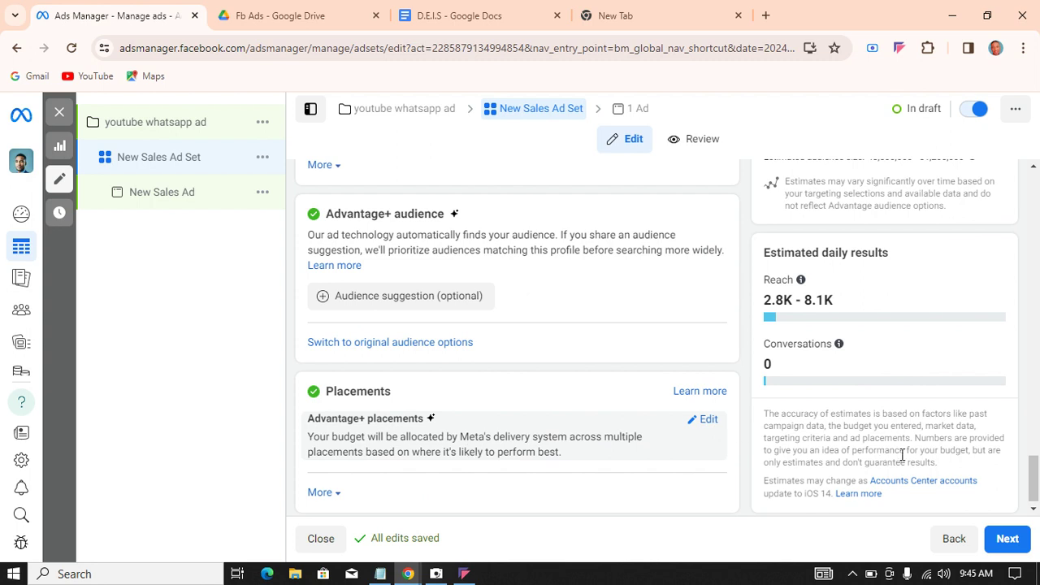
left_click_drag(1035, 489, 1035, 496)
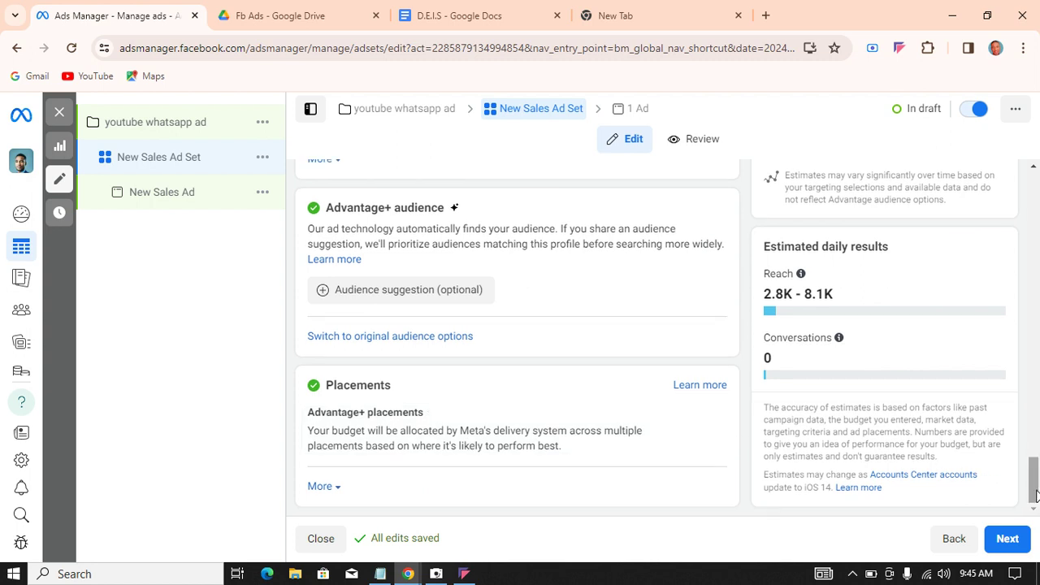
left_click(323, 487)
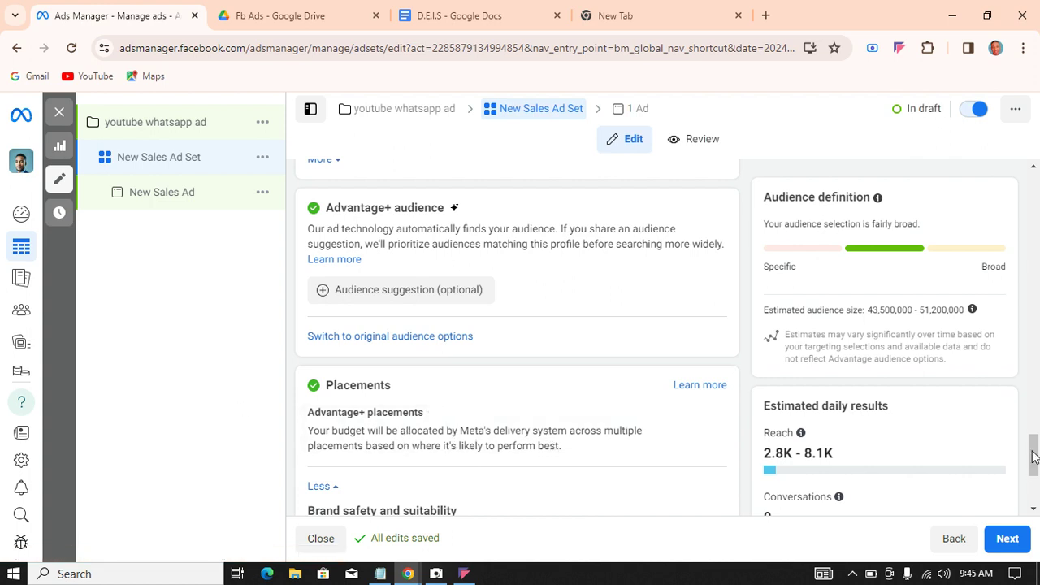
mouse_move(1034, 452)
left_mouse_down()
mouse_move(1035, 493)
mouse_move(1035, 469)
left_mouse_up()
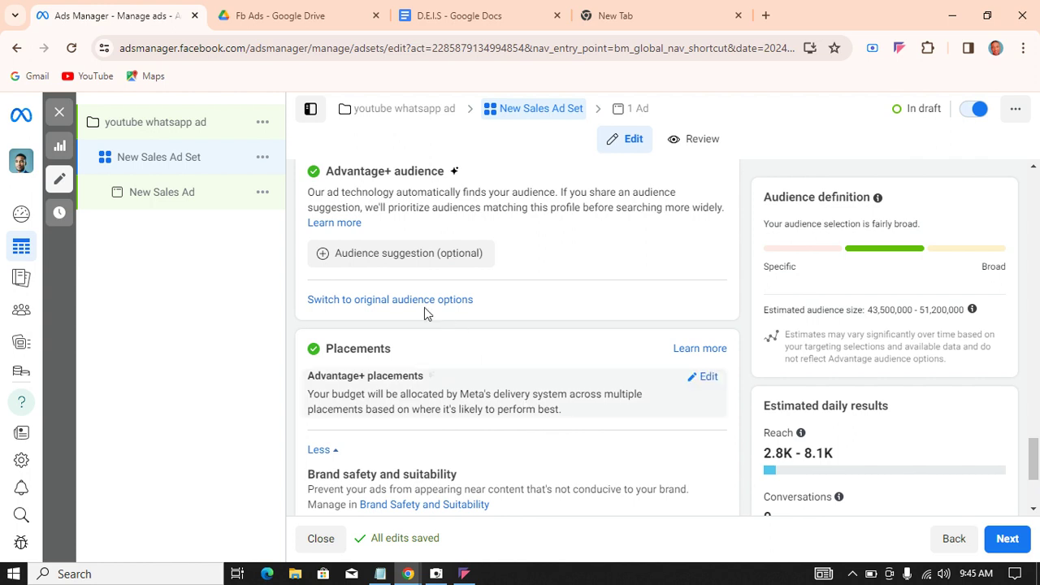
scroll(1036, 466, "down", 3)
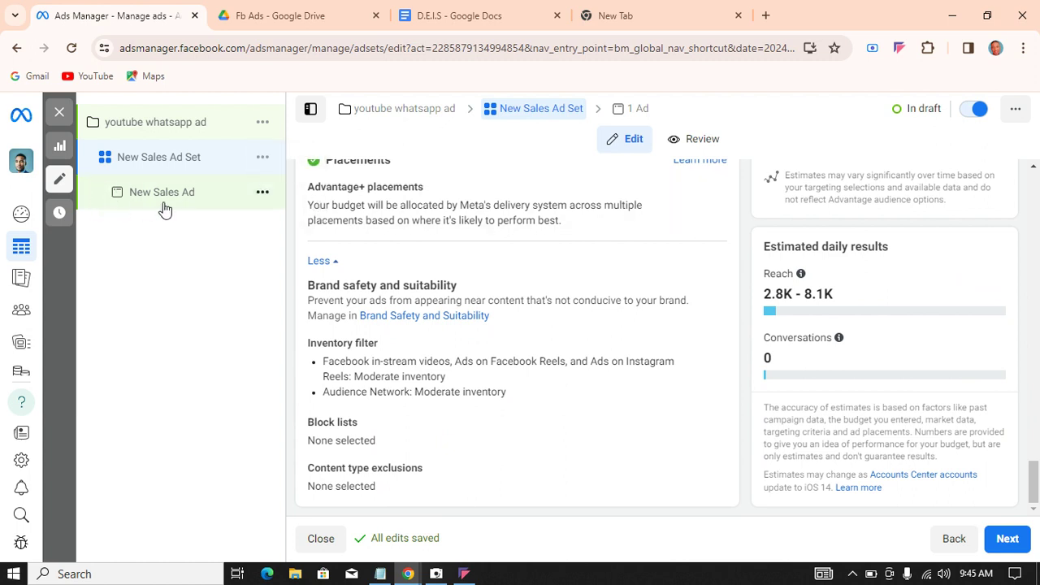
Open New Sales Ad and select the recommended 1080 × 1080 image Ad image 1 as its media
left_click(164, 204)
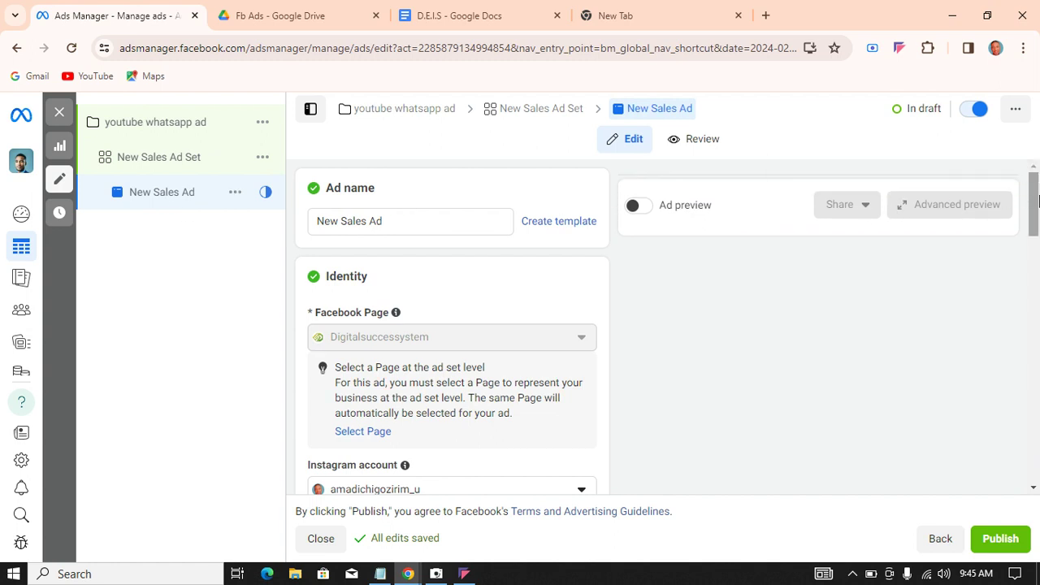
left_click_drag(1037, 200, 1037, 360)
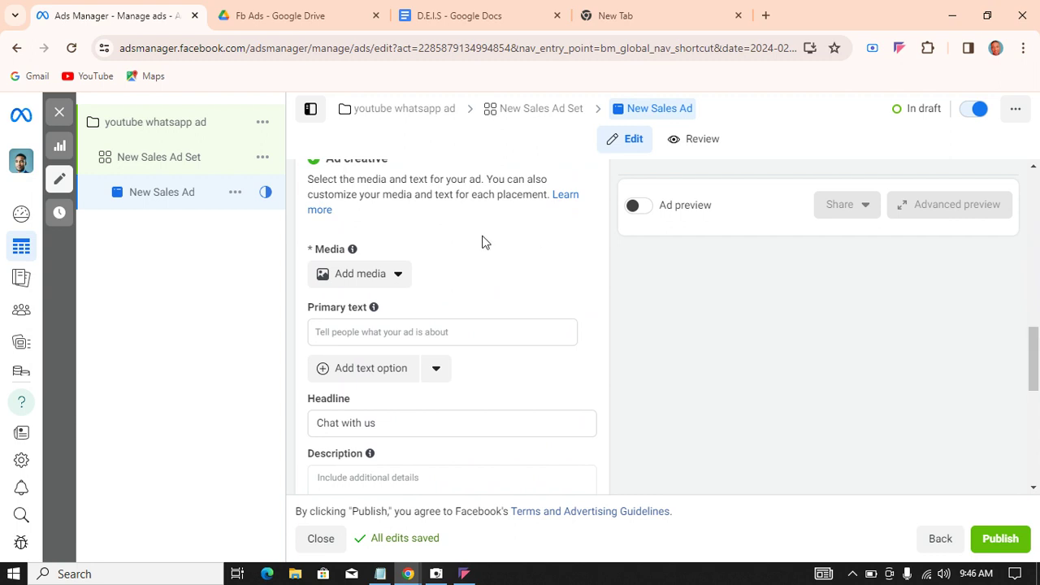
left_click(398, 275)
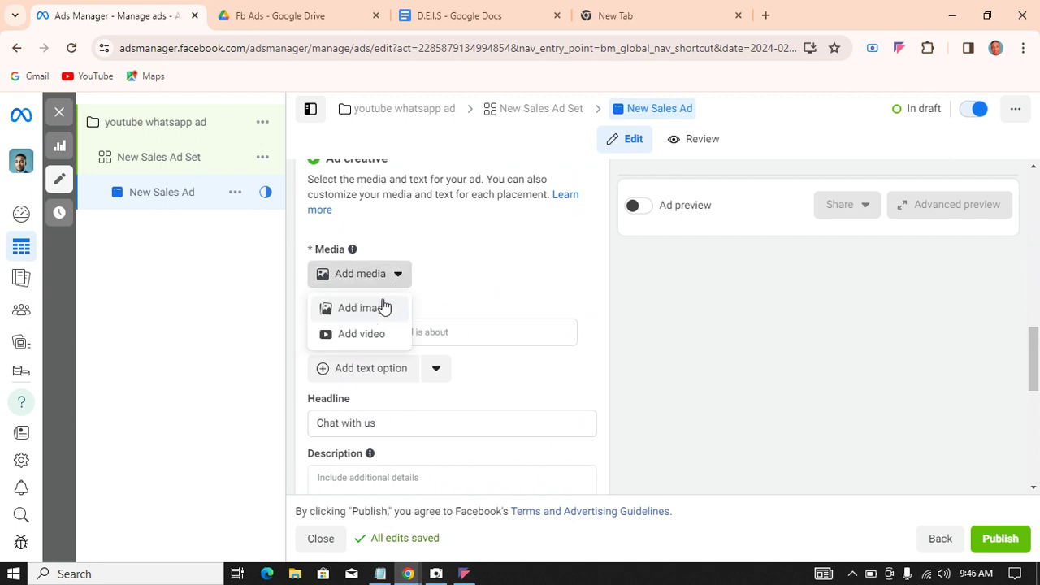
left_click(377, 309)
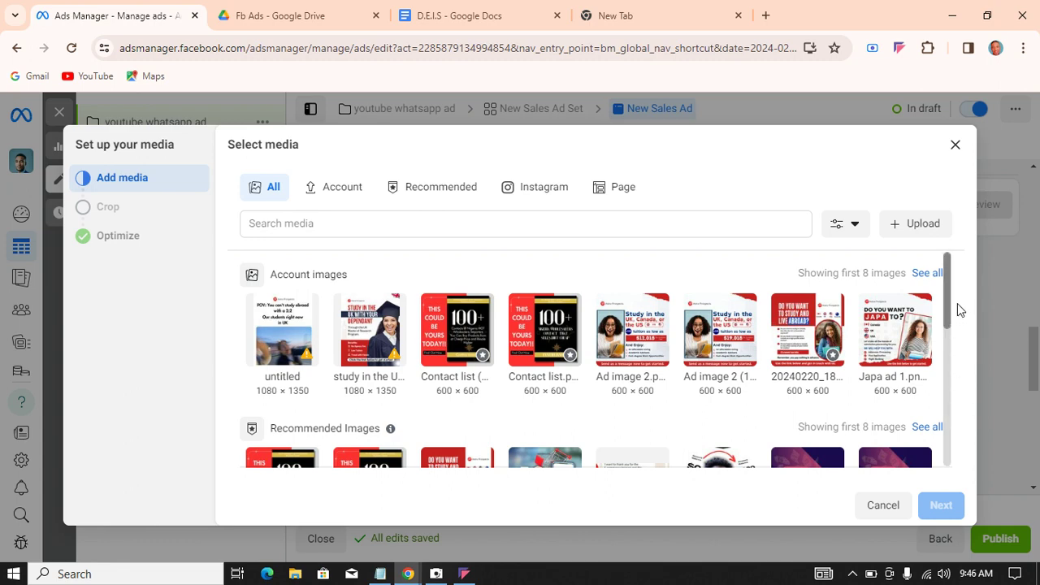
left_click_drag(946, 309, 945, 339)
left_click(517, 387)
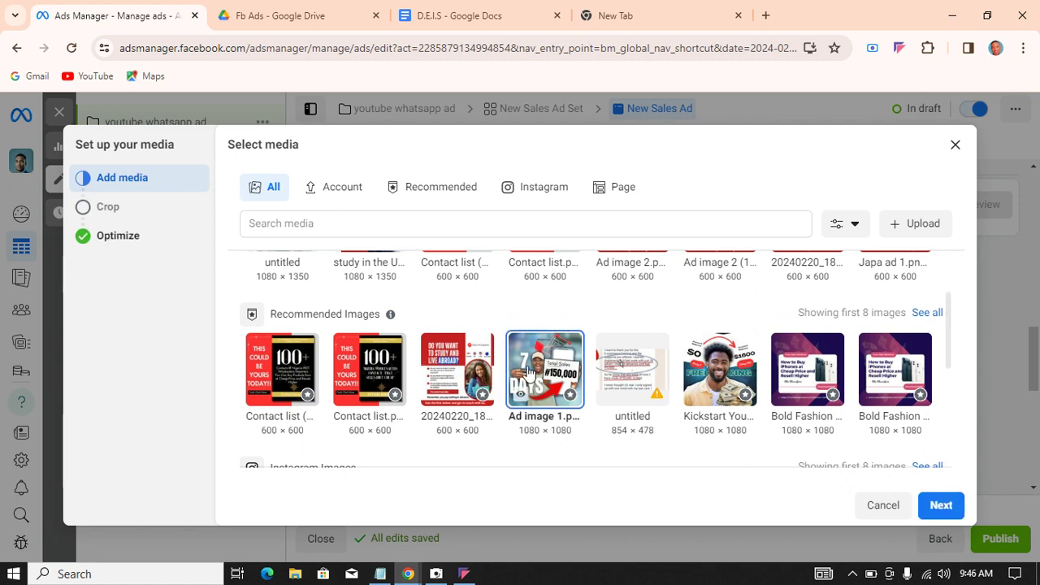
Accept the original crops for every placement and finish the media setup with all creative optimizations on
left_click(936, 507)
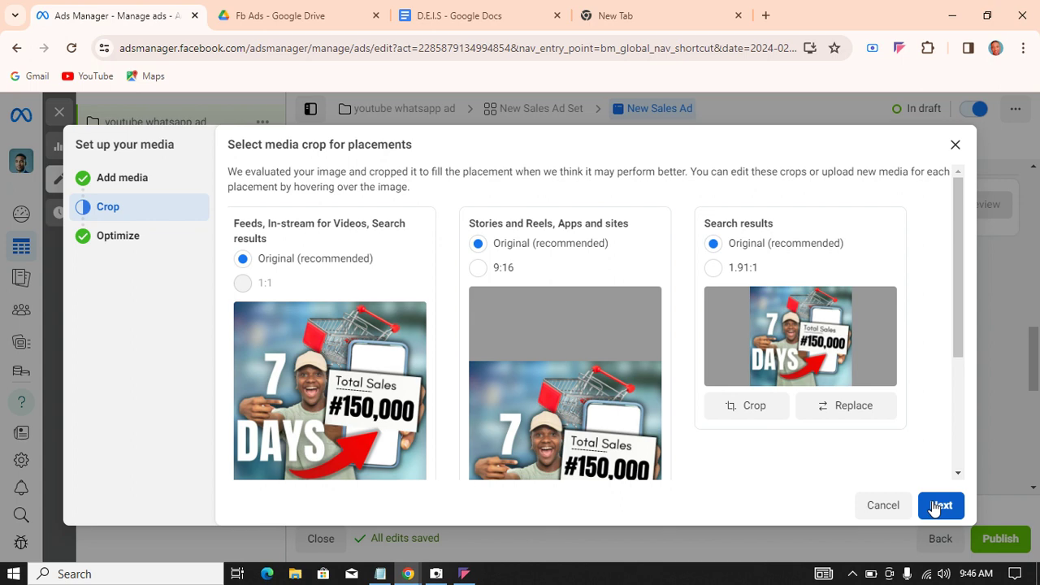
left_click(934, 506)
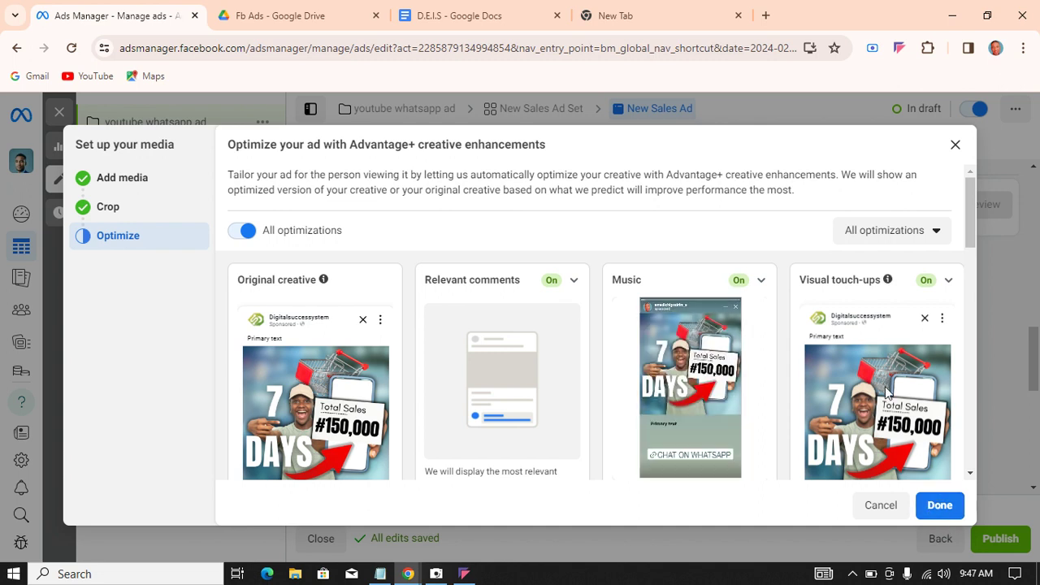
left_click(937, 505)
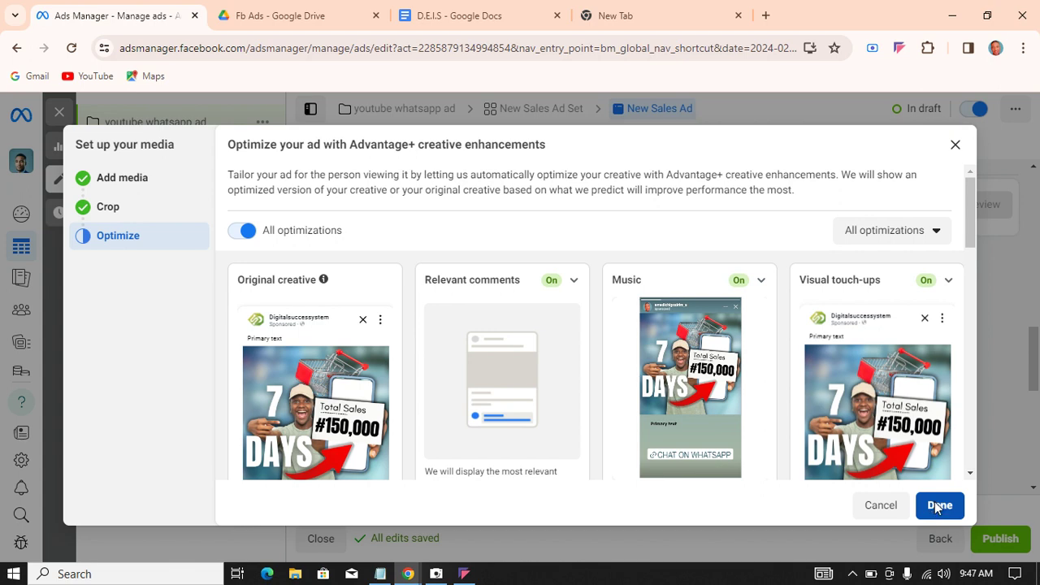
left_click(937, 505)
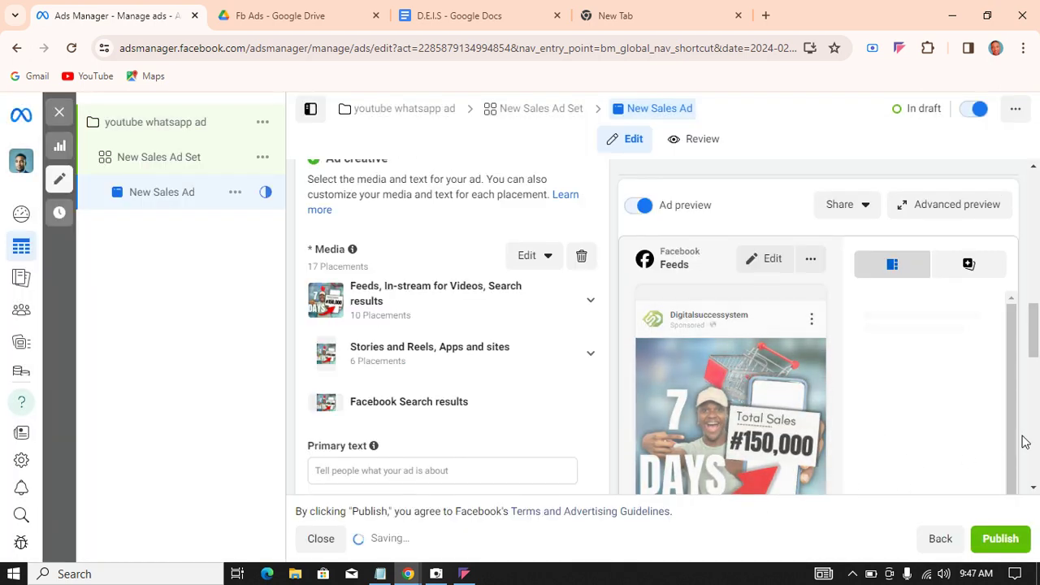
Copy Ad copy 1's body, excluding its closing link, from the D.E.I.S Google Doc into New Sales Ad's primary text
scroll(1017, 367, "down", 1)
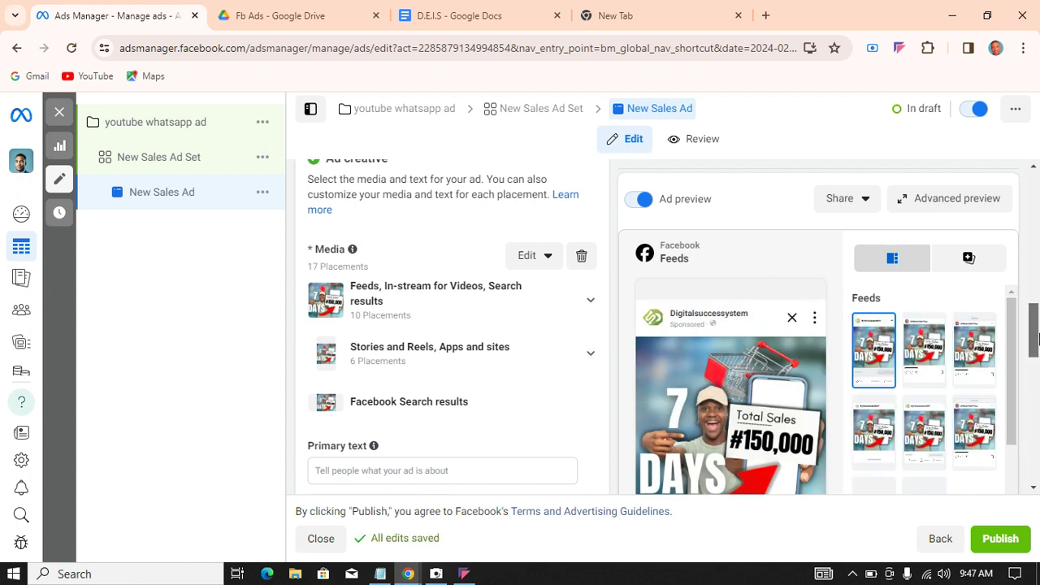
scroll(1032, 345, "down", 1)
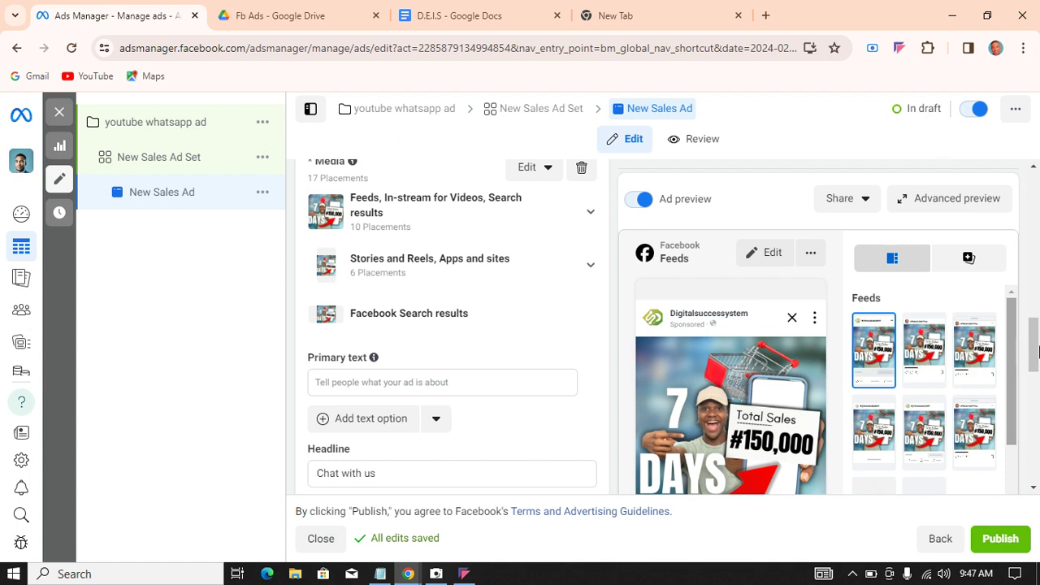
scroll(1036, 334, "up", 1)
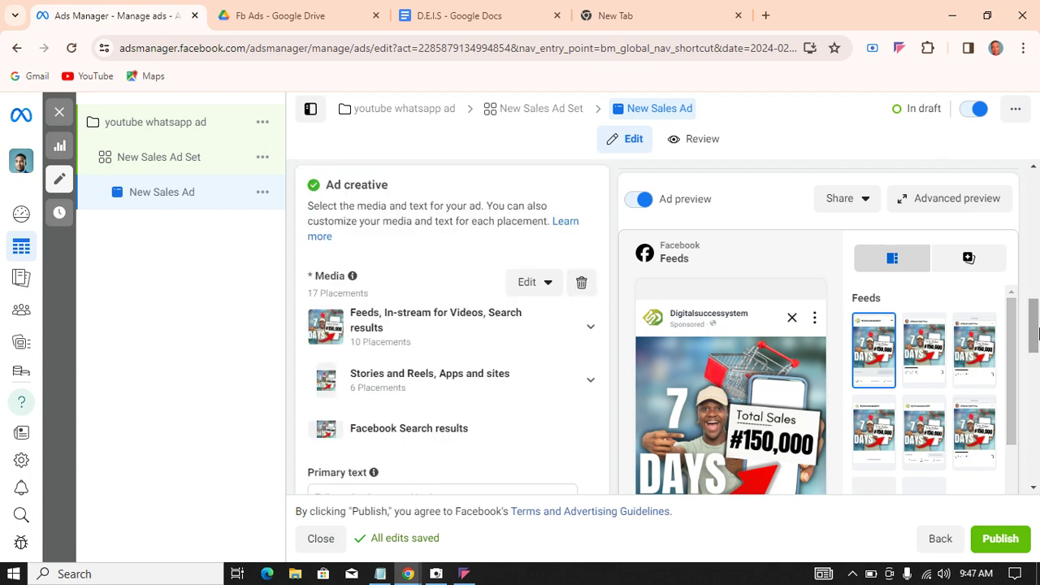
scroll(545, 397, "down", 2)
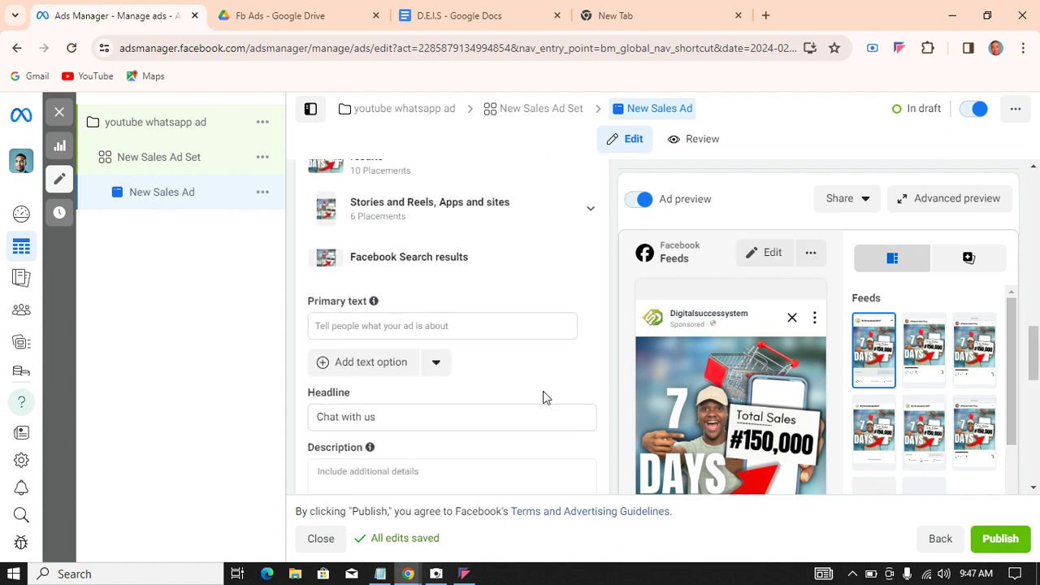
left_click(386, 327)
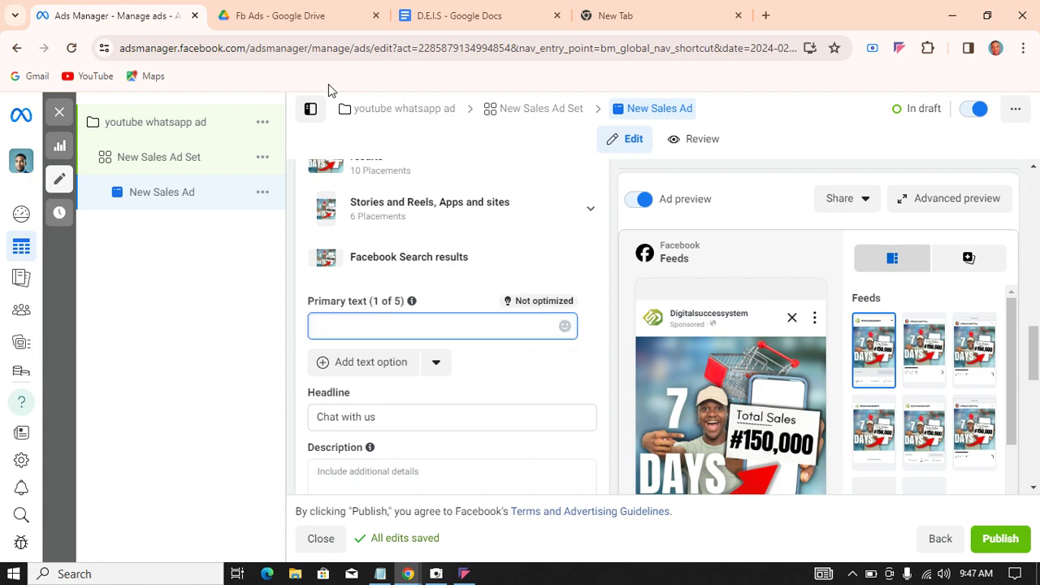
left_click(459, 21)
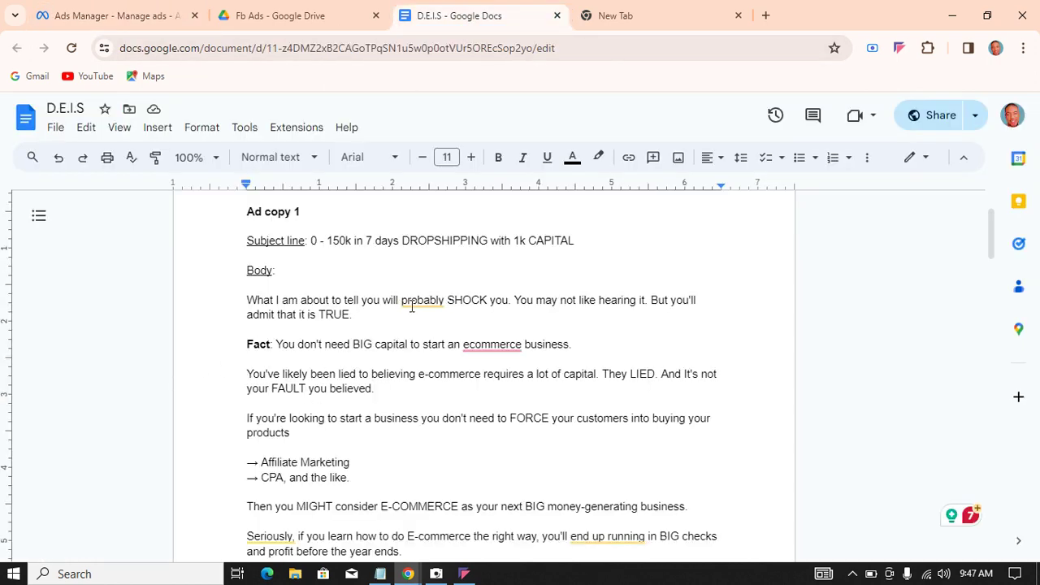
mouse_move(397, 305)
left_click_drag(243, 299, 583, 223)
left_click_drag(661, 216, 667, 207)
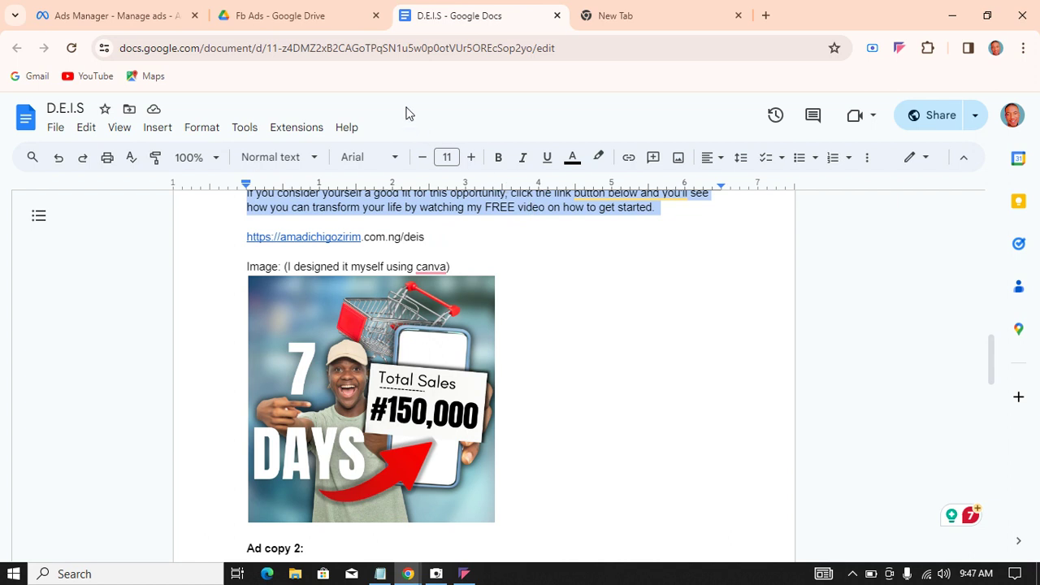
left_click(119, 27)
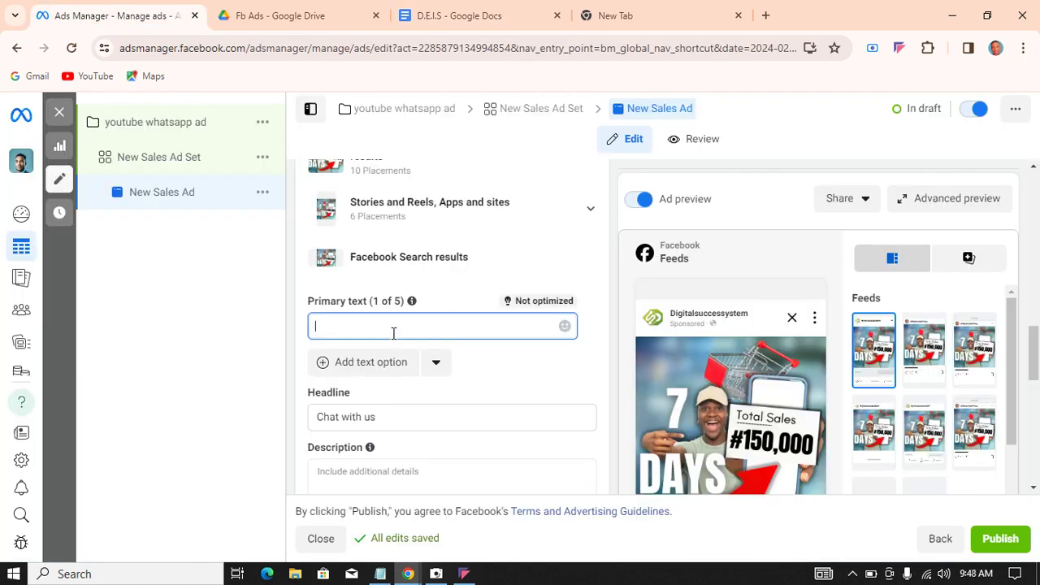
key("ctrl+v")
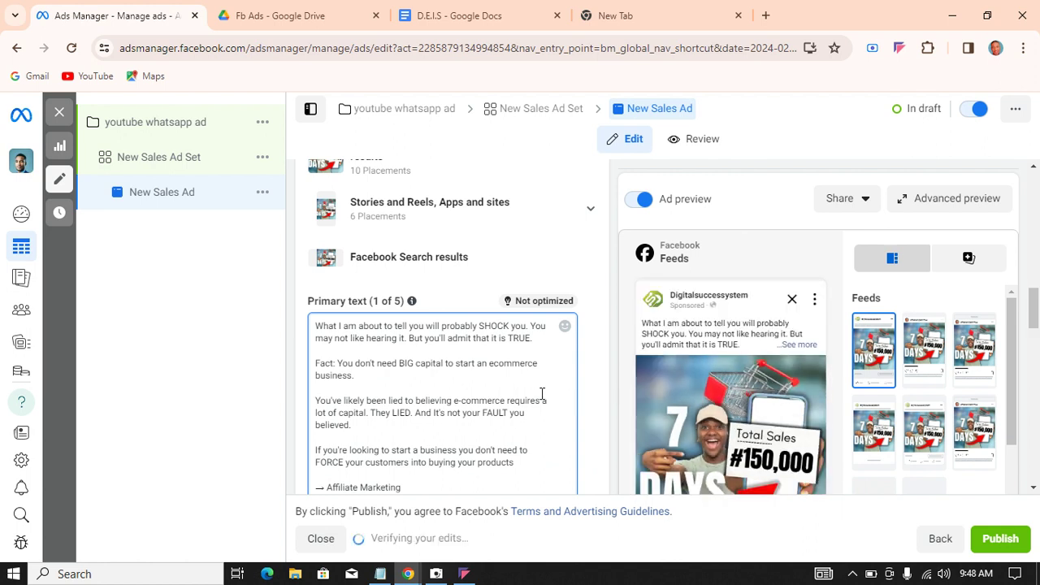
Split the primary text's opening paragraph after "SHOCK you." with a blank line and check the Feeds preview
left_click(533, 328)
key("Return")
key("Return")
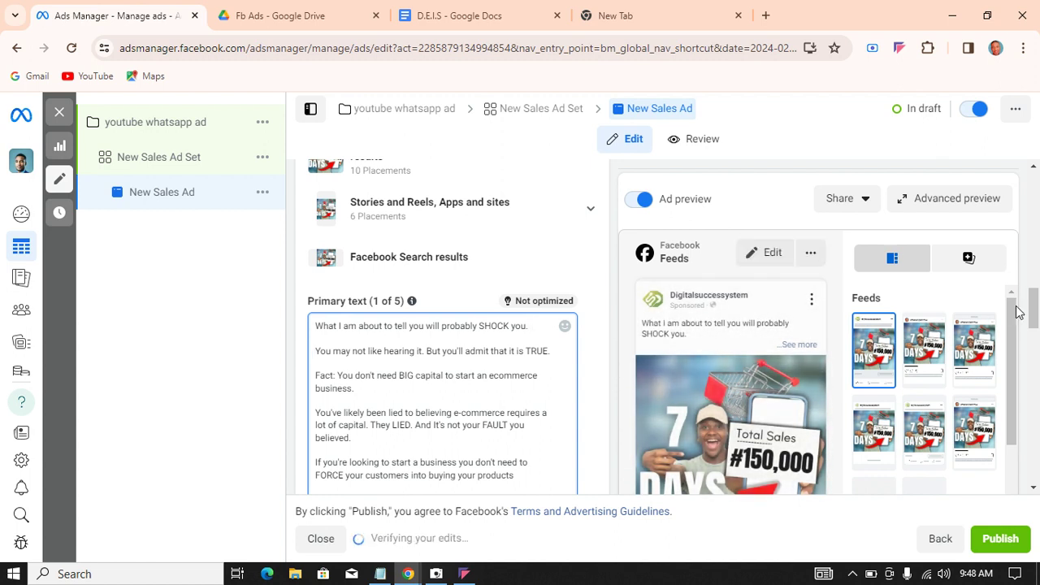
left_click_drag(1033, 309, 1033, 319)
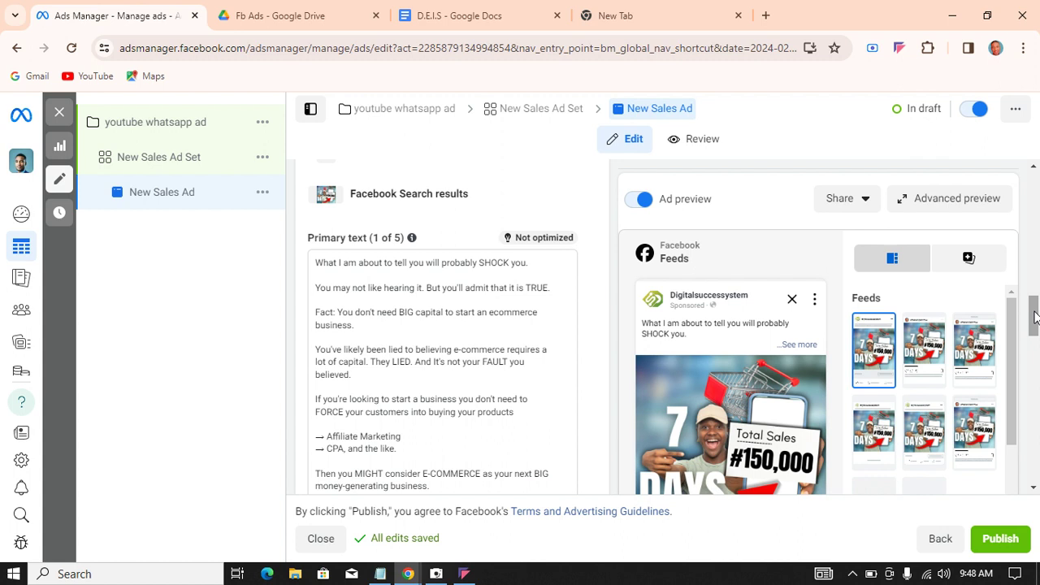
mouse_move(665, 324)
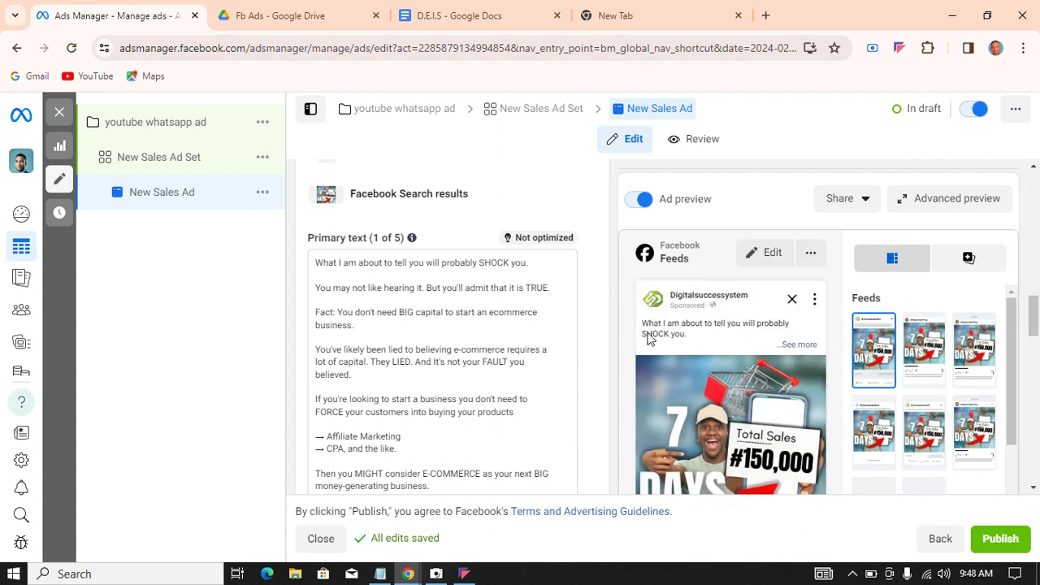